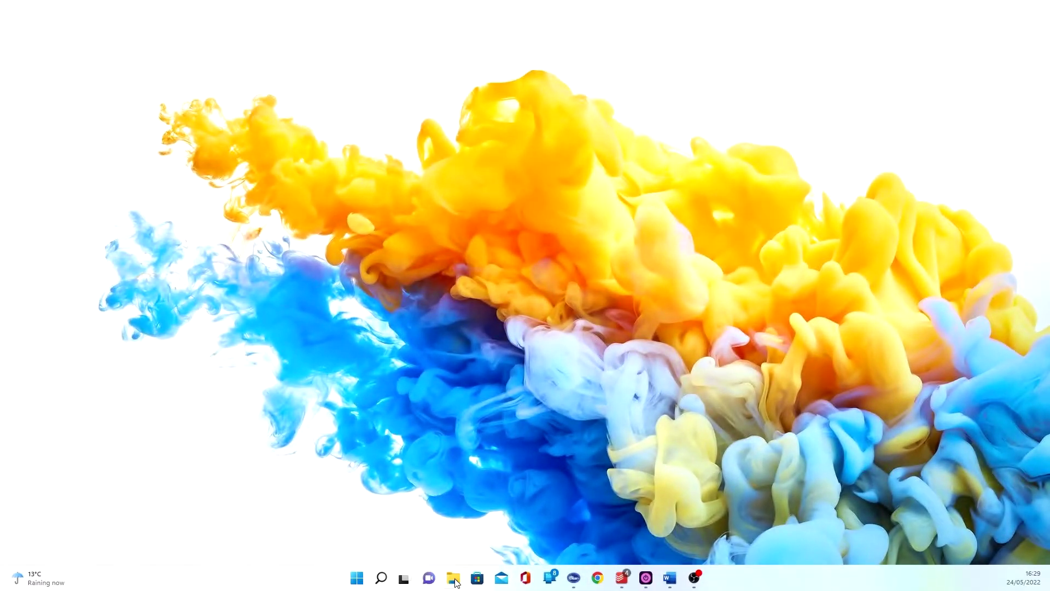
Step: Open two File Explorer windows snapped left and right, each showing Downloads
left_click(454, 577)
key("super+Up")
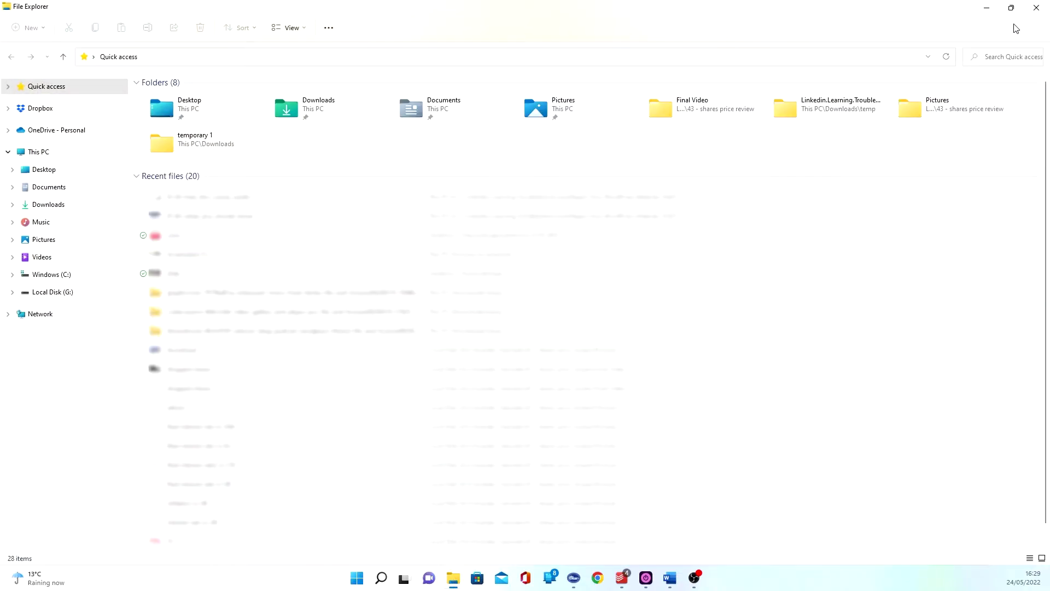
left_click(882, 41)
left_click(308, 109)
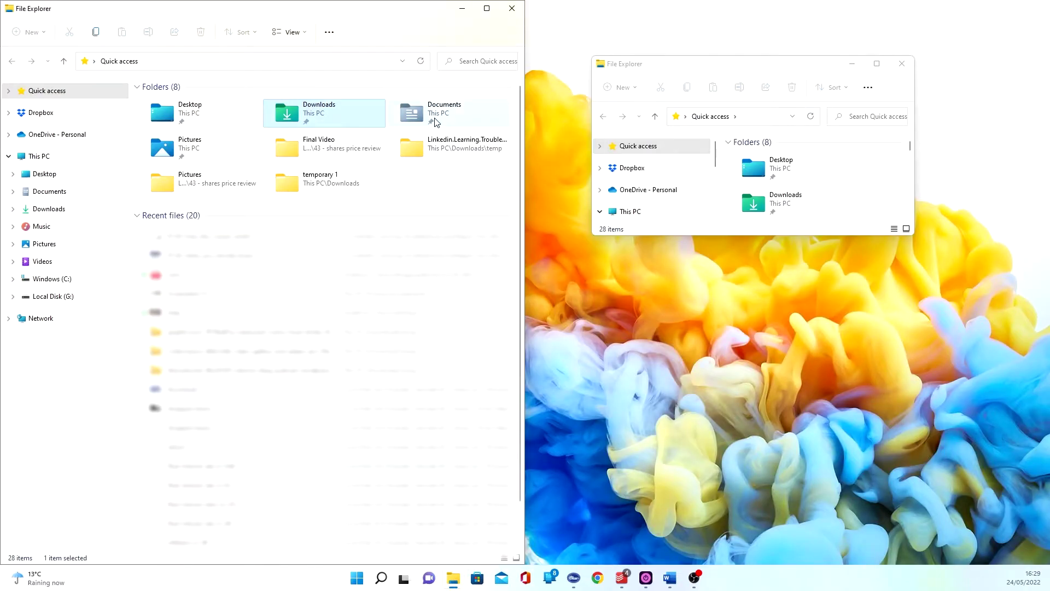
key("Return")
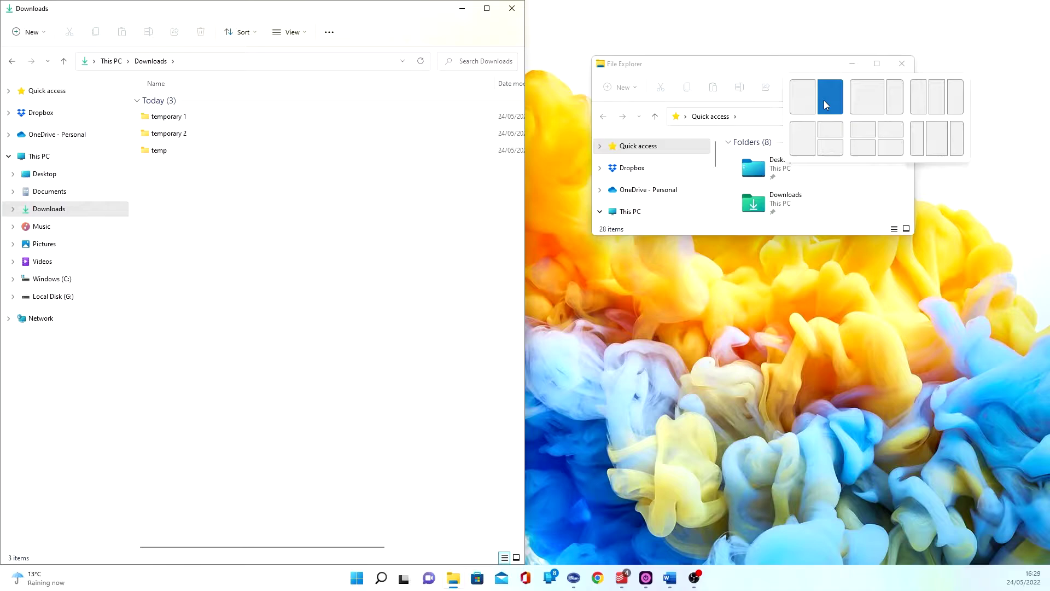
left_click(824, 100)
left_click(827, 115)
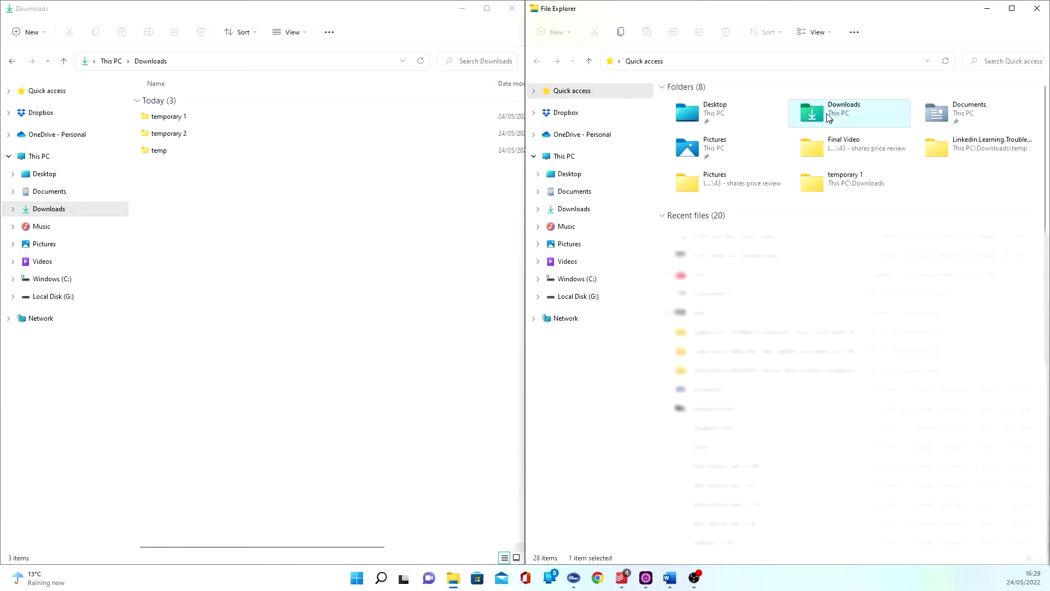
double_click(828, 117)
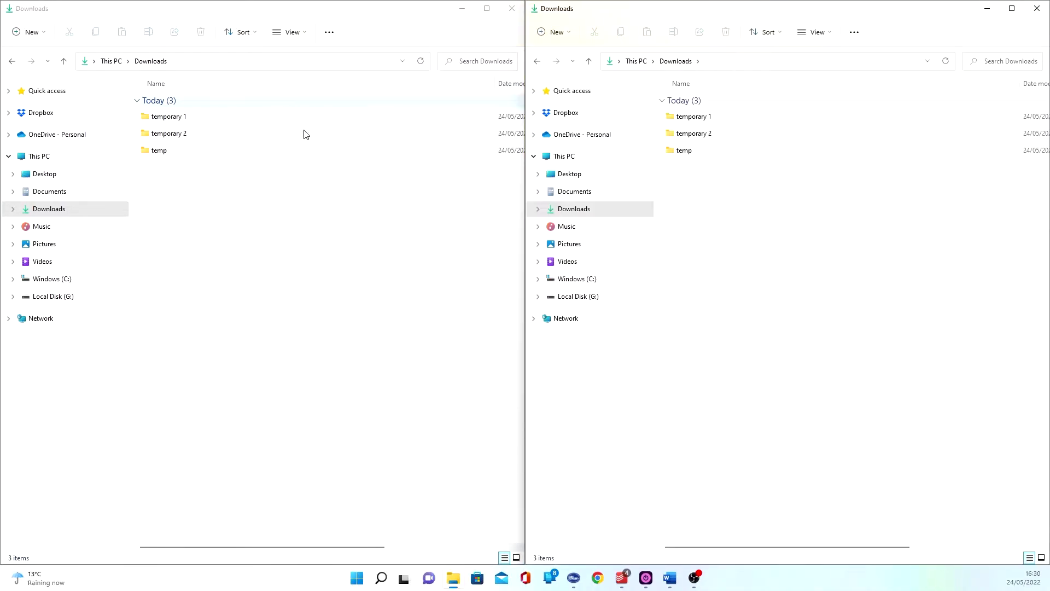
Step: Open temporary 1 and temporary 2, then move PDFs 174 and 175 into temporary 2
left_click(225, 192)
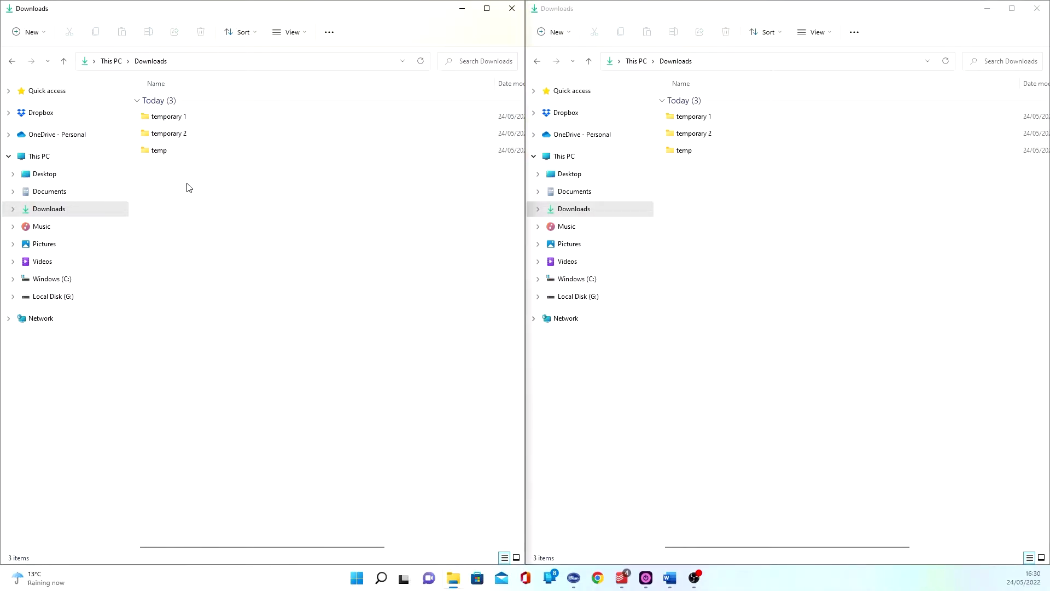
double_click(689, 133)
double_click(168, 117)
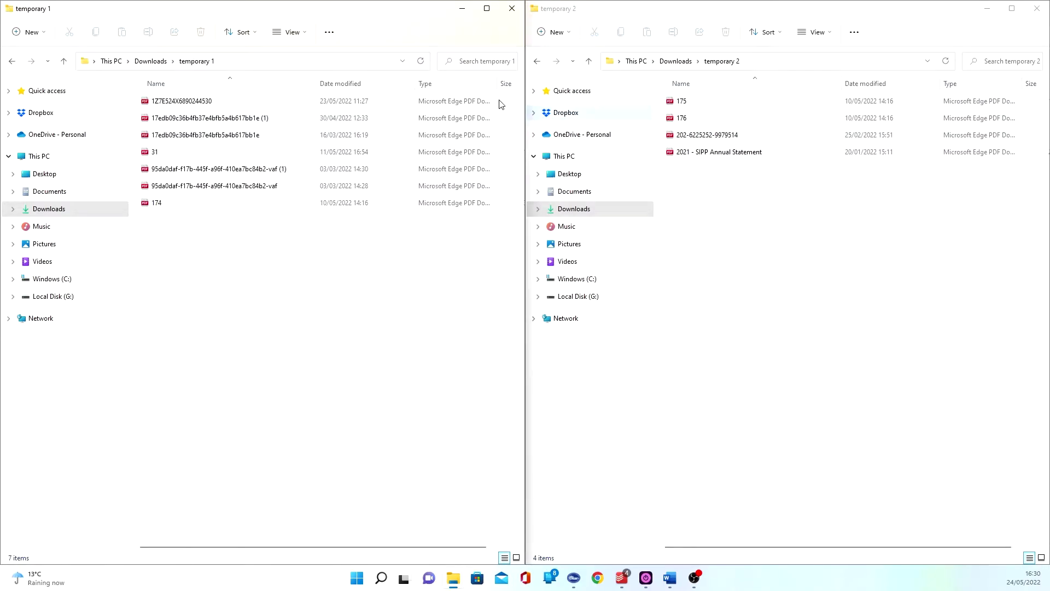
left_click_drag(680, 100, 264, 297)
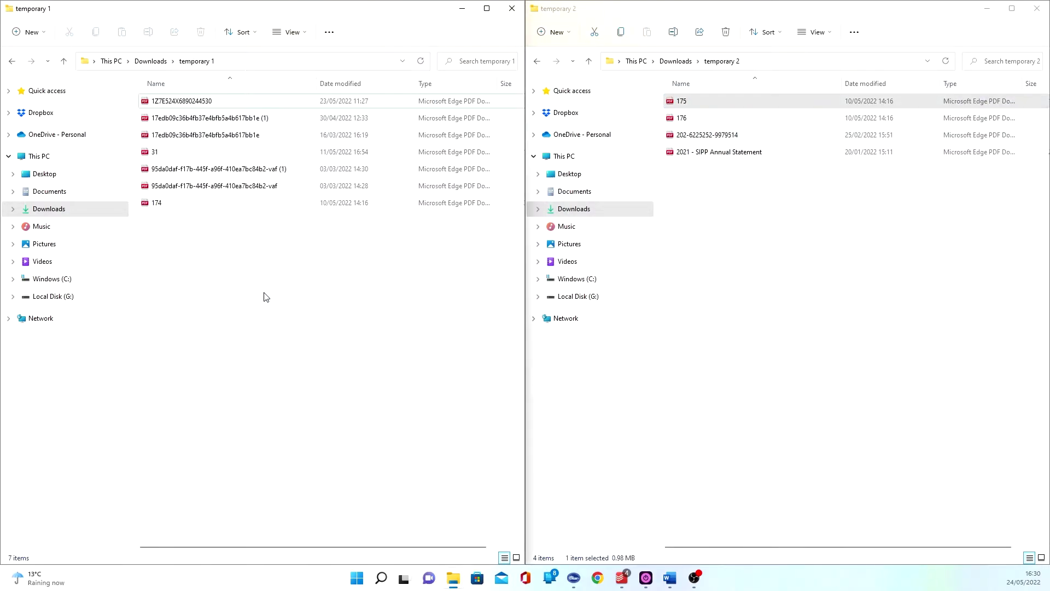
left_click(156, 203, "shift")
left_click_drag(155, 202, 783, 278)
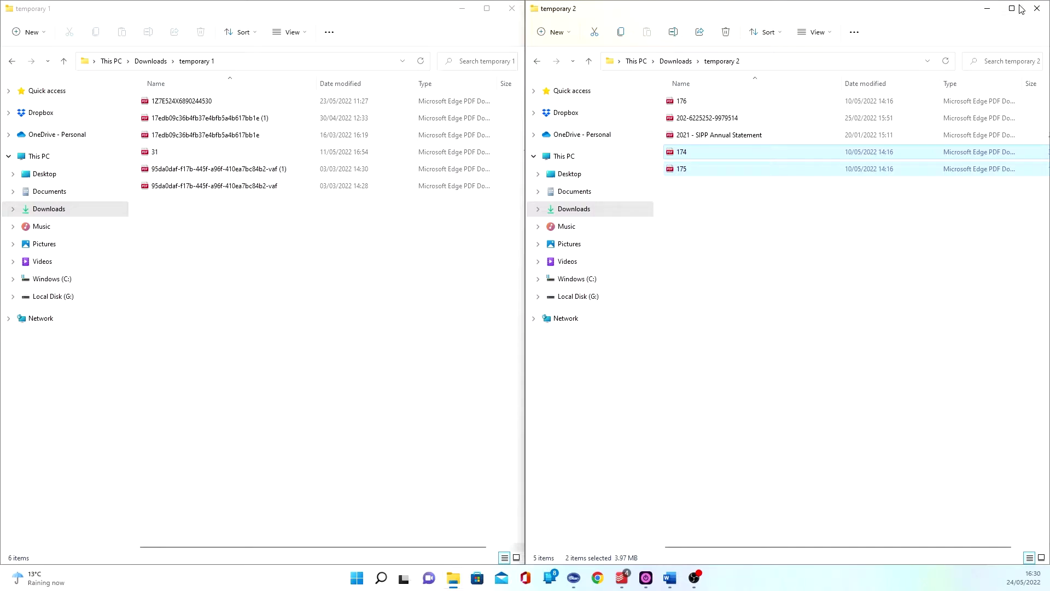
Step: Search the Microsoft Store for 'files app', install Files App and launch it
left_click(358, 579)
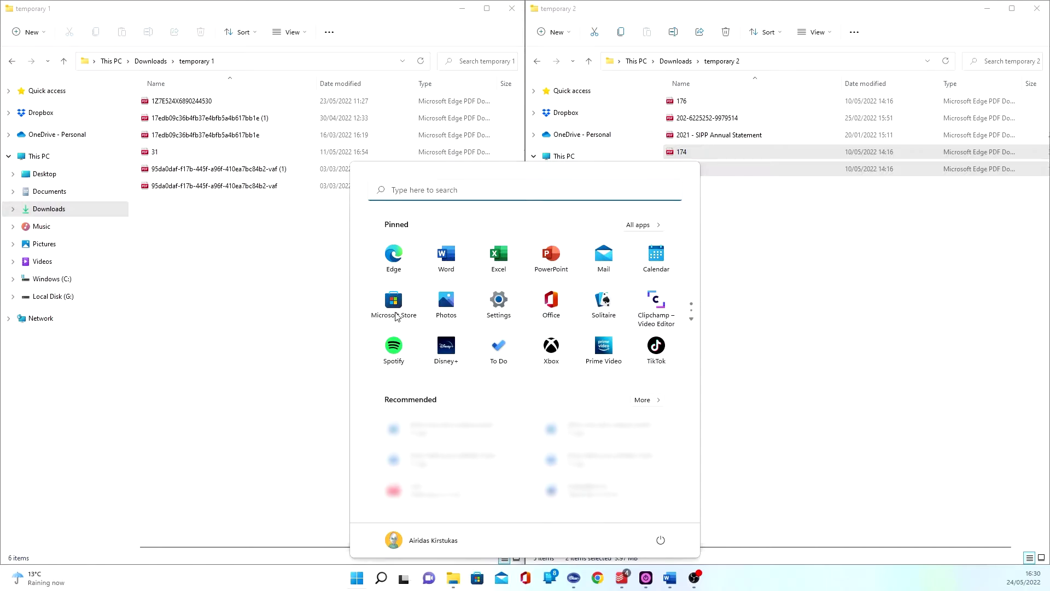
left_click(397, 316)
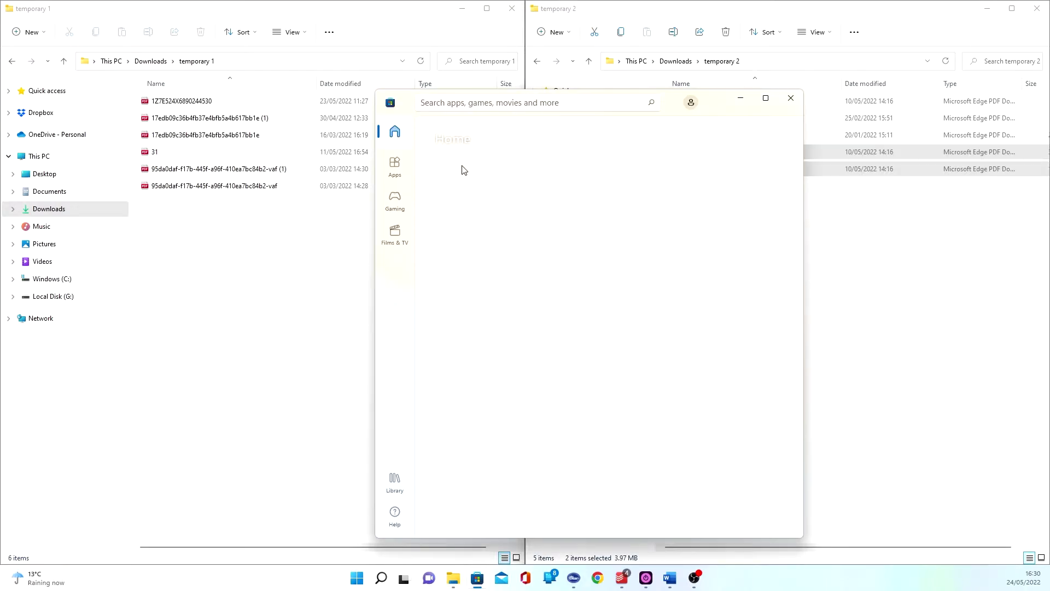
left_click(474, 100)
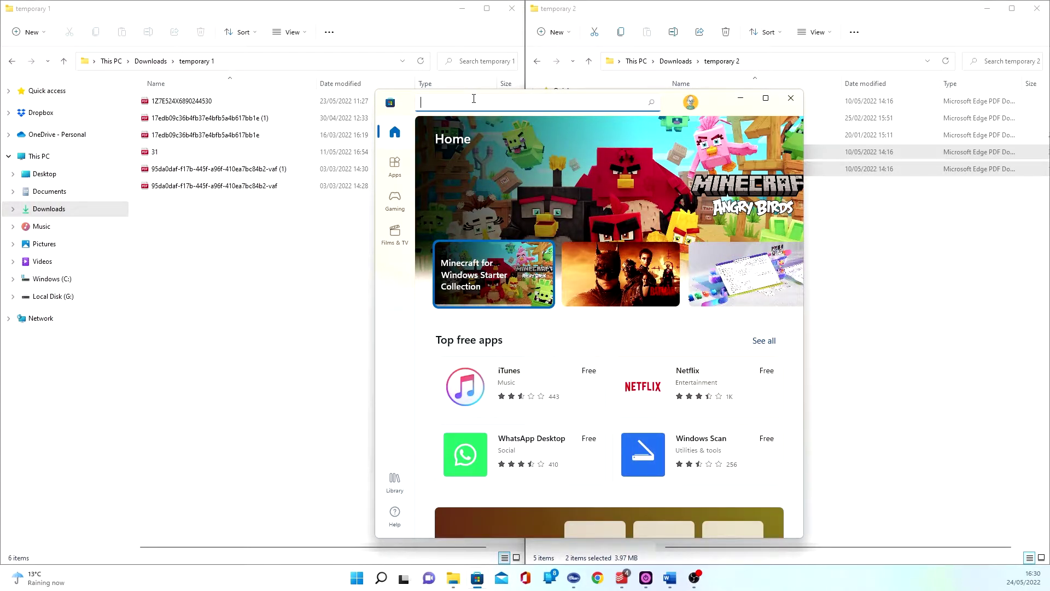
type("files ")
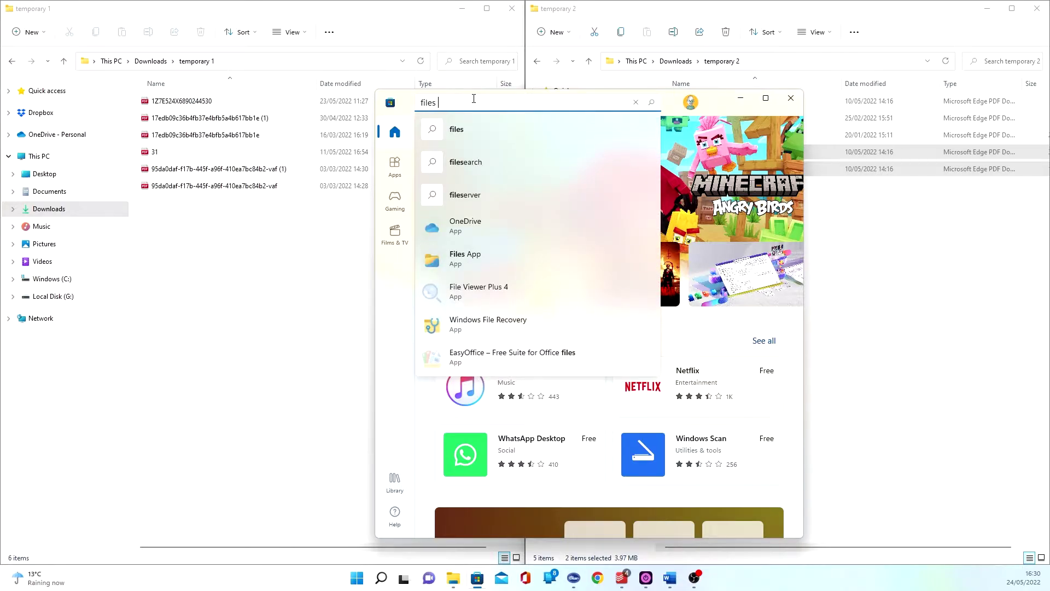
type("app")
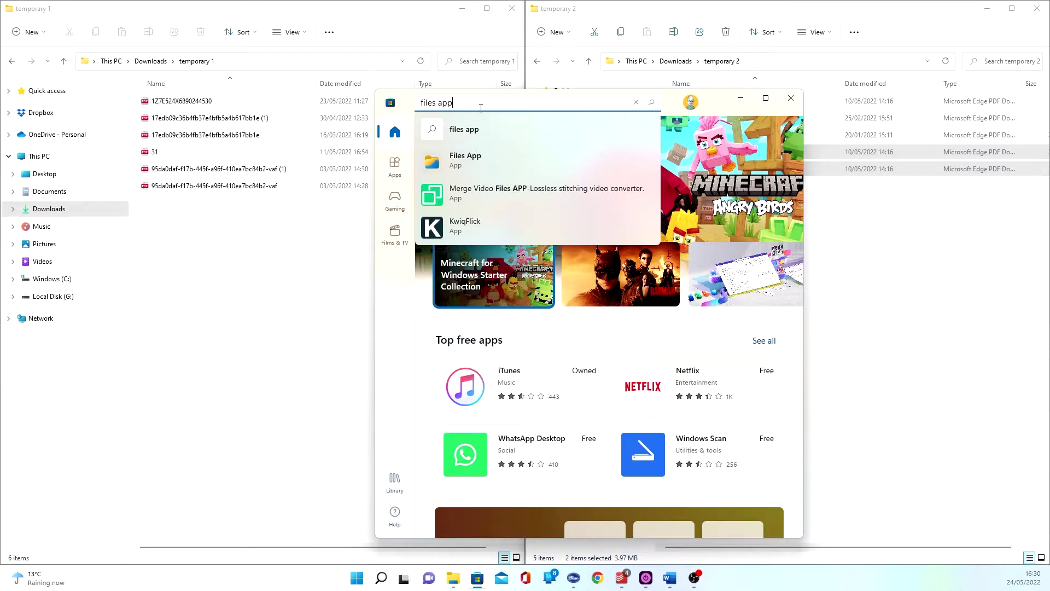
left_click(525, 162)
left_click(622, 331)
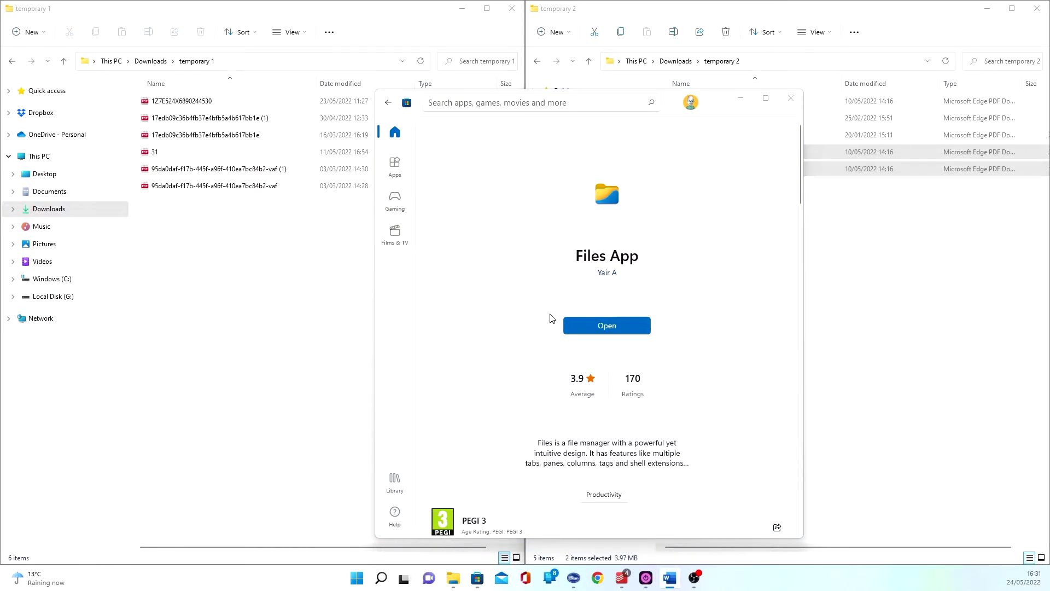
left_click(588, 329)
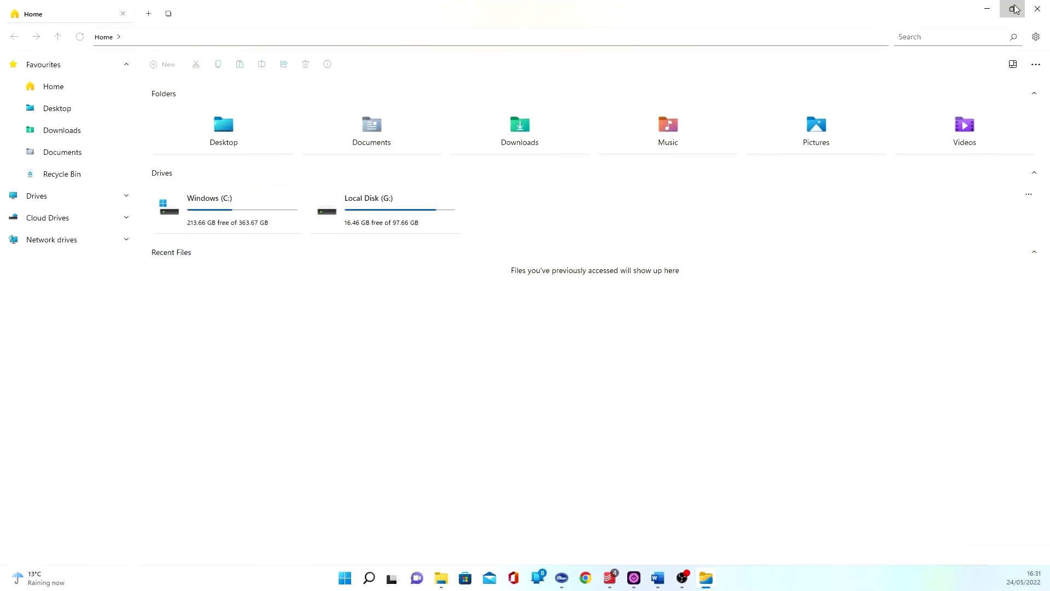
mouse_move(1011, 8)
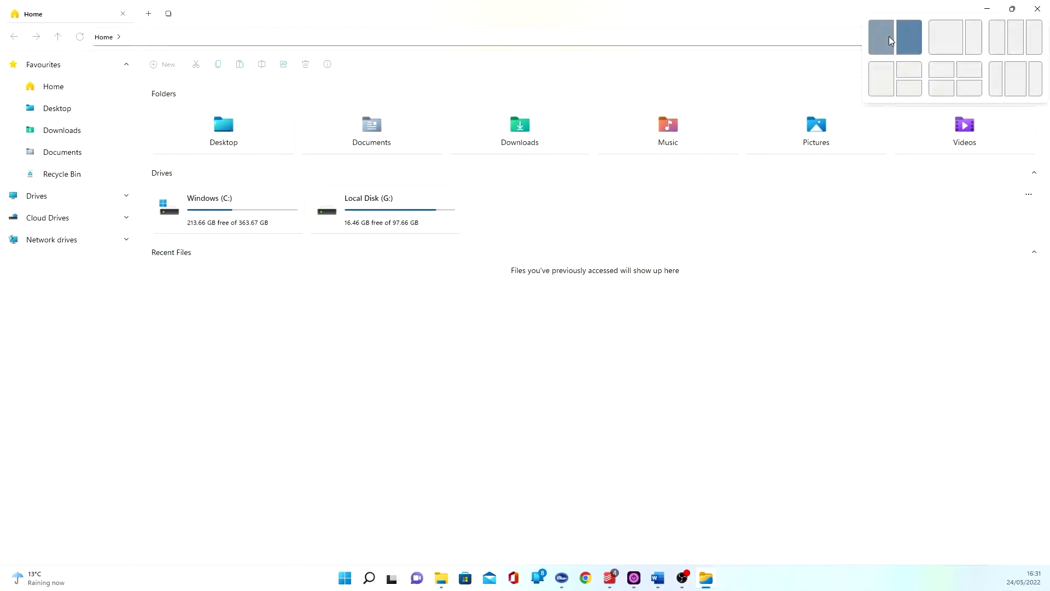
Step: Snap Files to the left half and open Downloads from Favourites
left_click(888, 37)
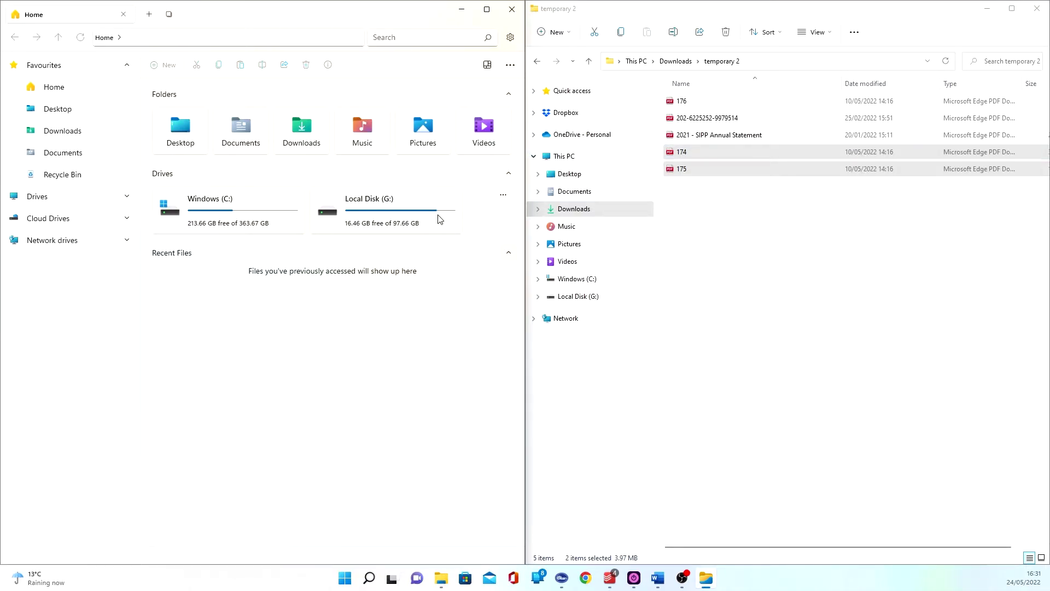
left_click(319, 143)
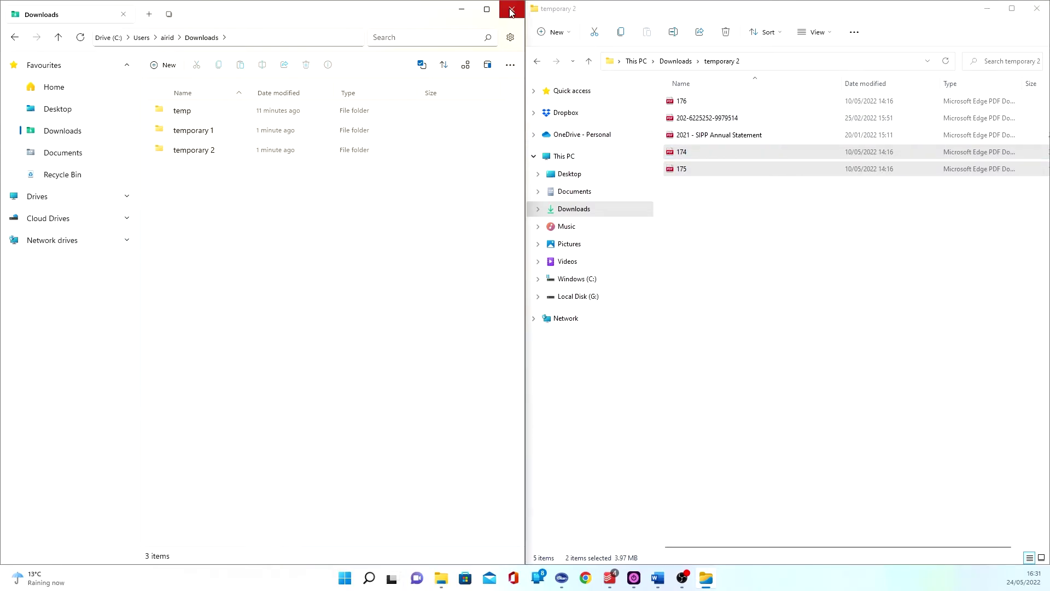
Step: Maximize Files, open temporary 2 in a new tab, and return to the Downloads tab
left_click(486, 9)
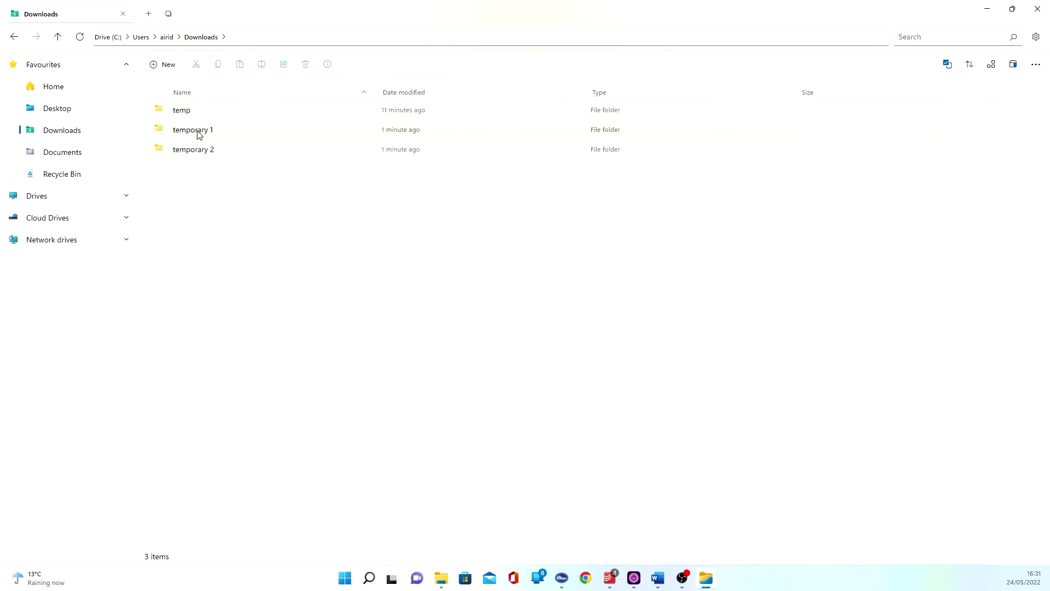
left_click(148, 13)
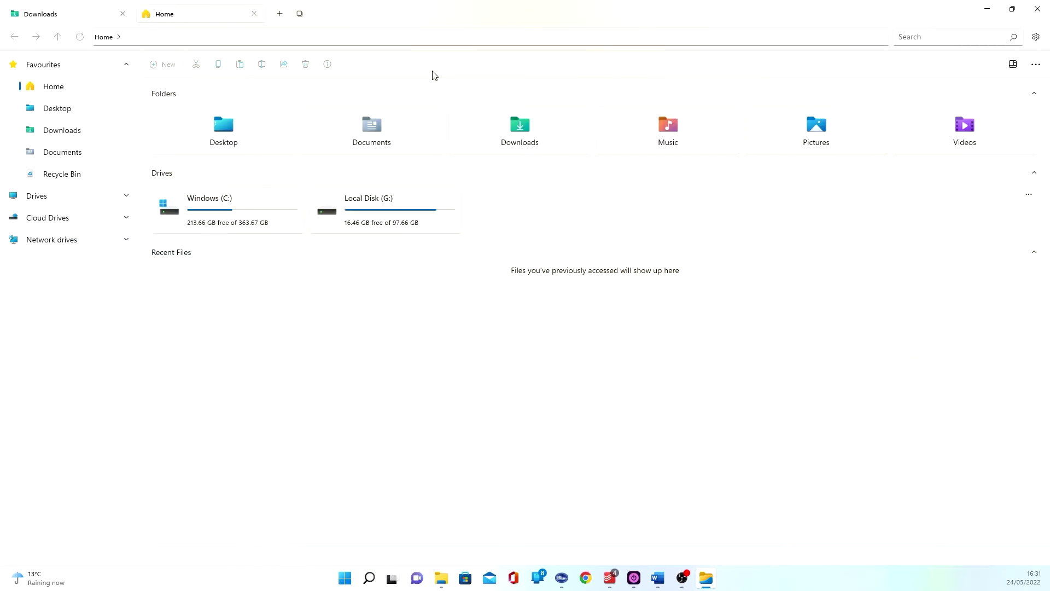
left_click(492, 122)
double_click(193, 149)
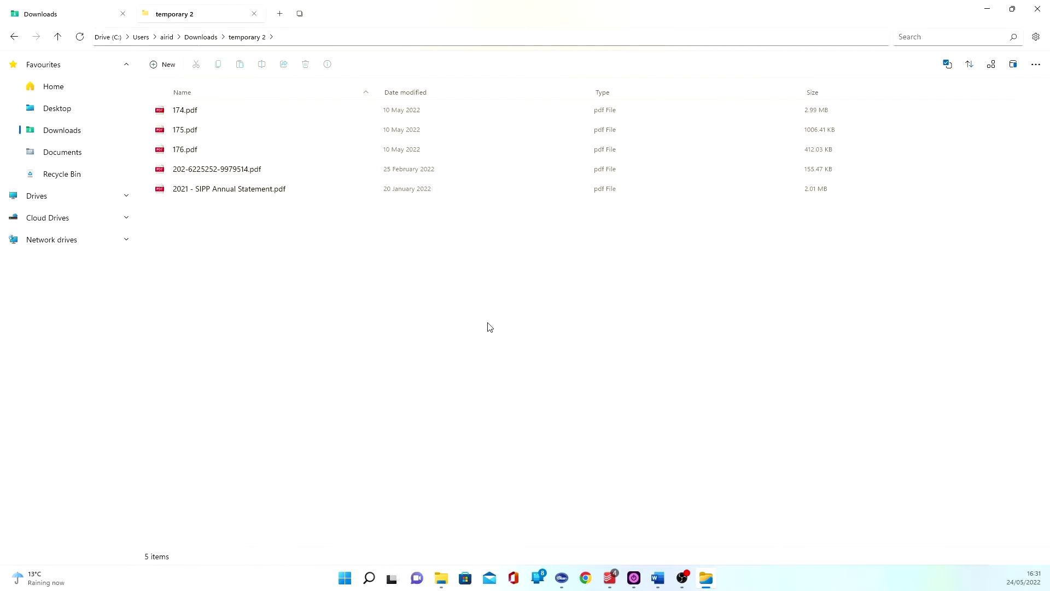
left_click(55, 13)
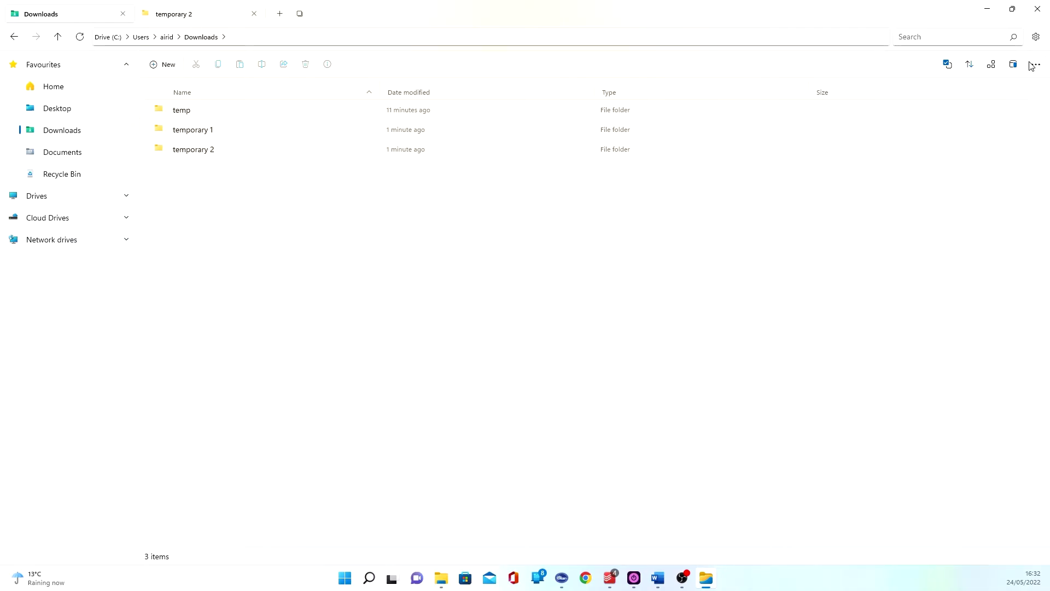
Step: Enable dual pane view in Multi-tasking settings and open temporary 1 in the secondary pane
left_click(1036, 38)
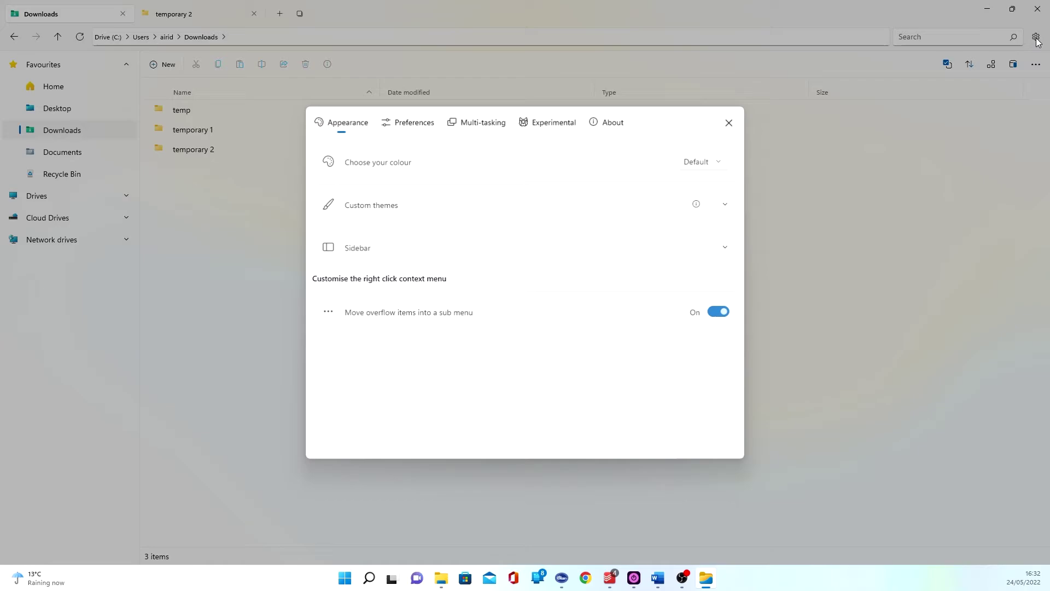
left_click(497, 124)
left_click(725, 230)
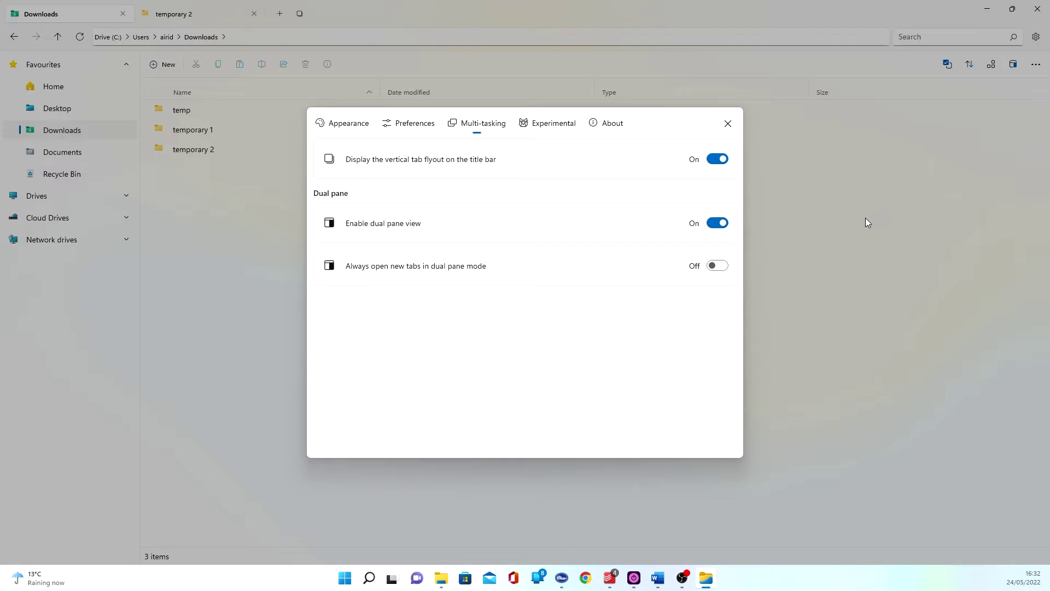
left_click(727, 123)
right_click(209, 132)
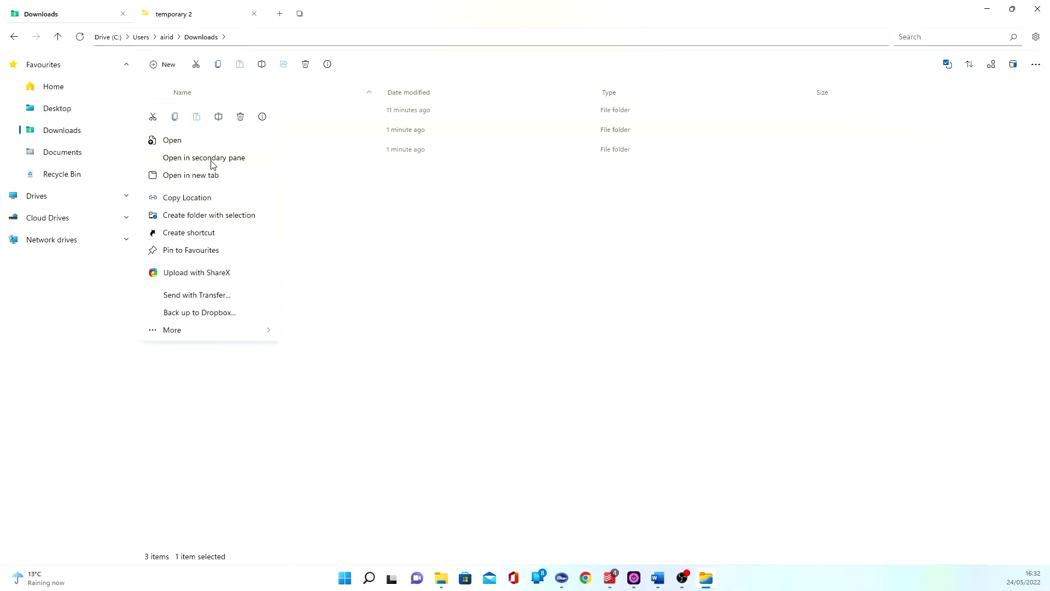
left_click(230, 159)
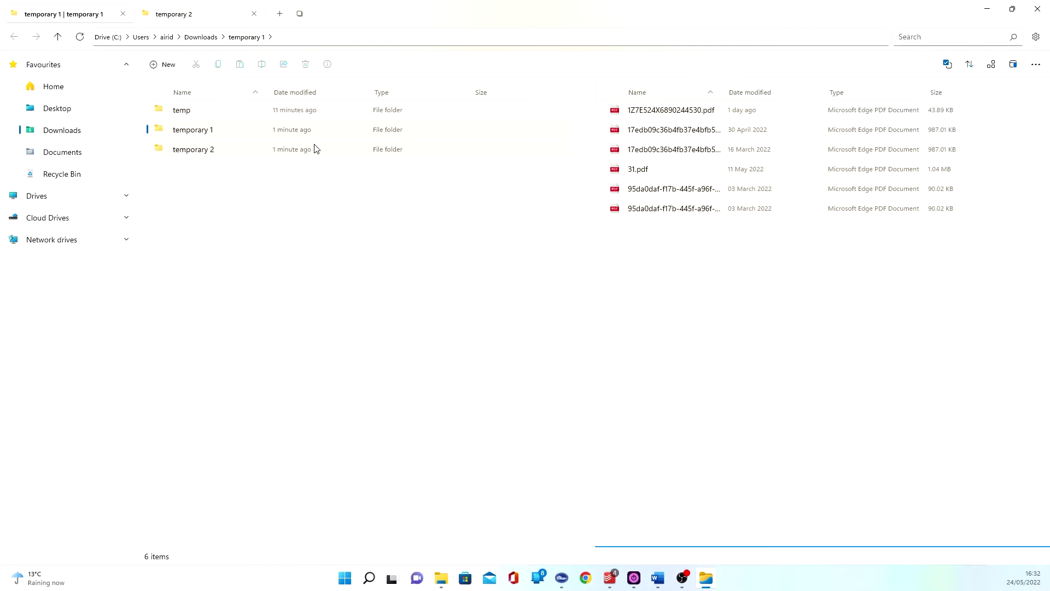
Step: With temporary 2 on the left, swap 174.pdf and 31.pdf between panes, then close the second pane
double_click(194, 149)
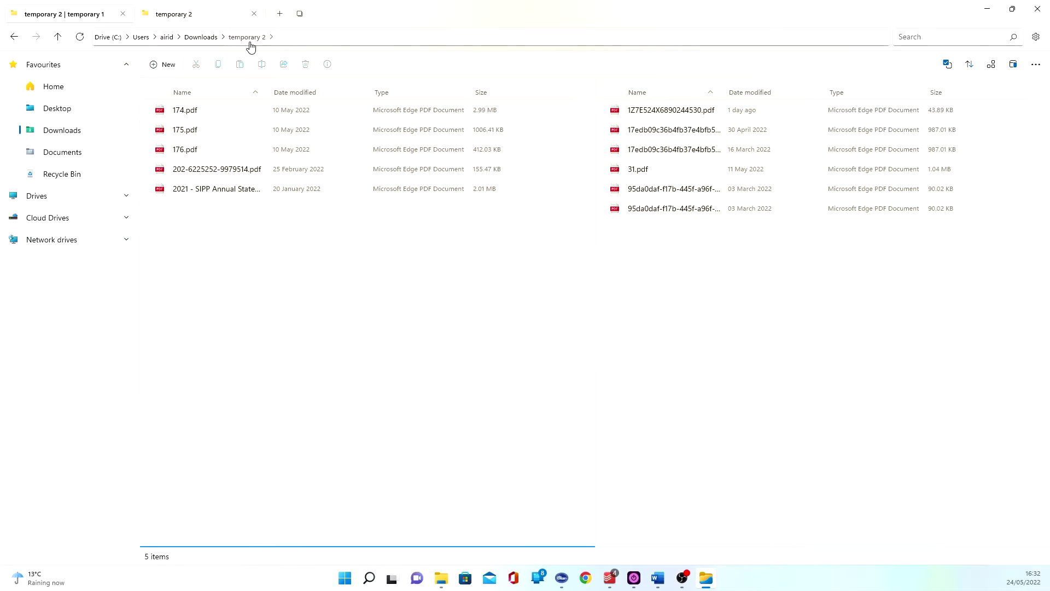
left_click(171, 116)
left_click_drag(383, 208, 703, 281)
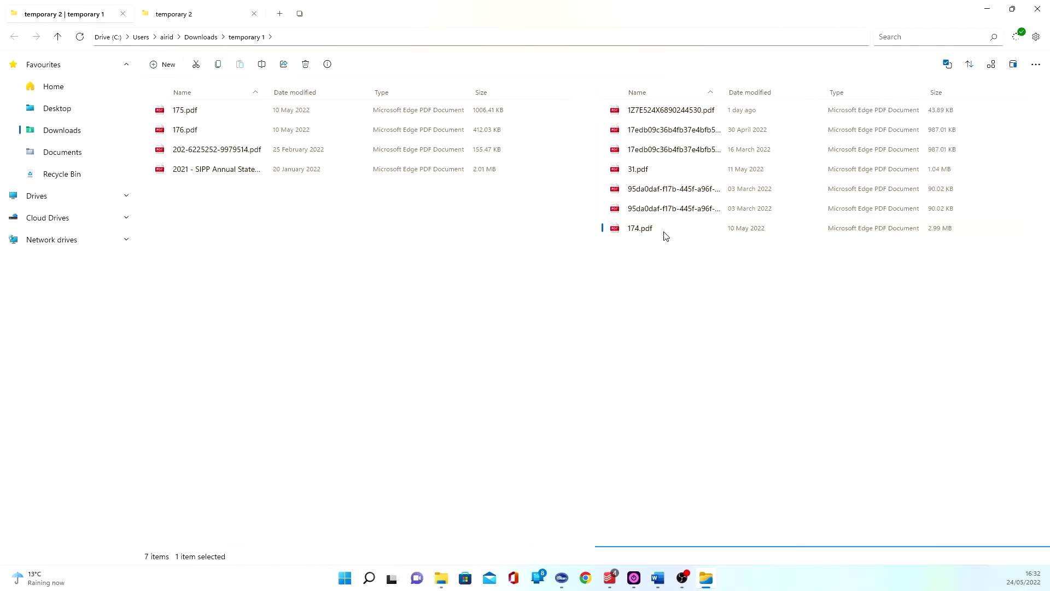
left_click_drag(671, 170, 323, 254)
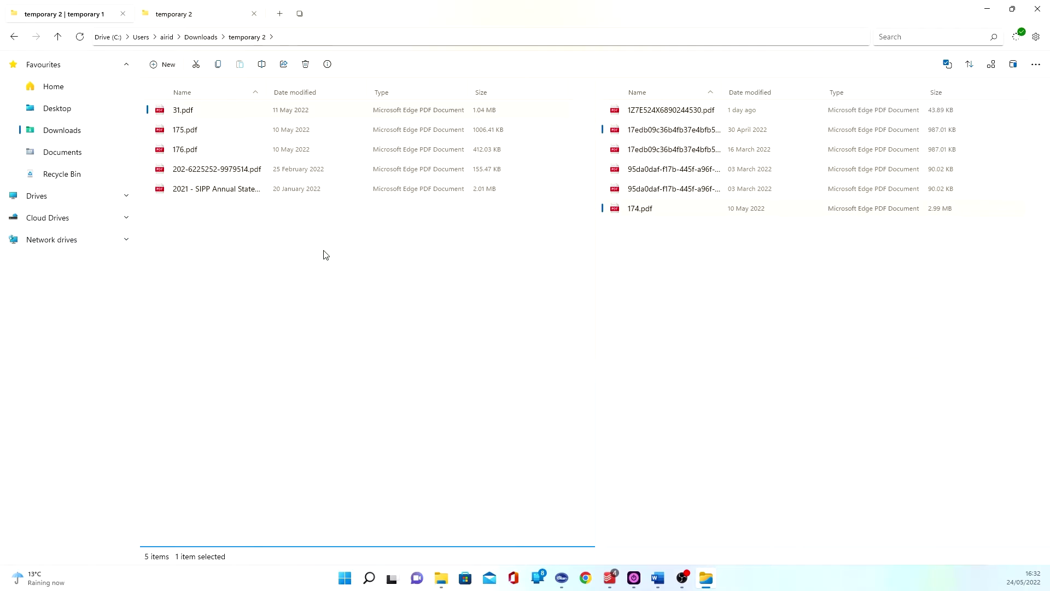
left_click(1035, 67)
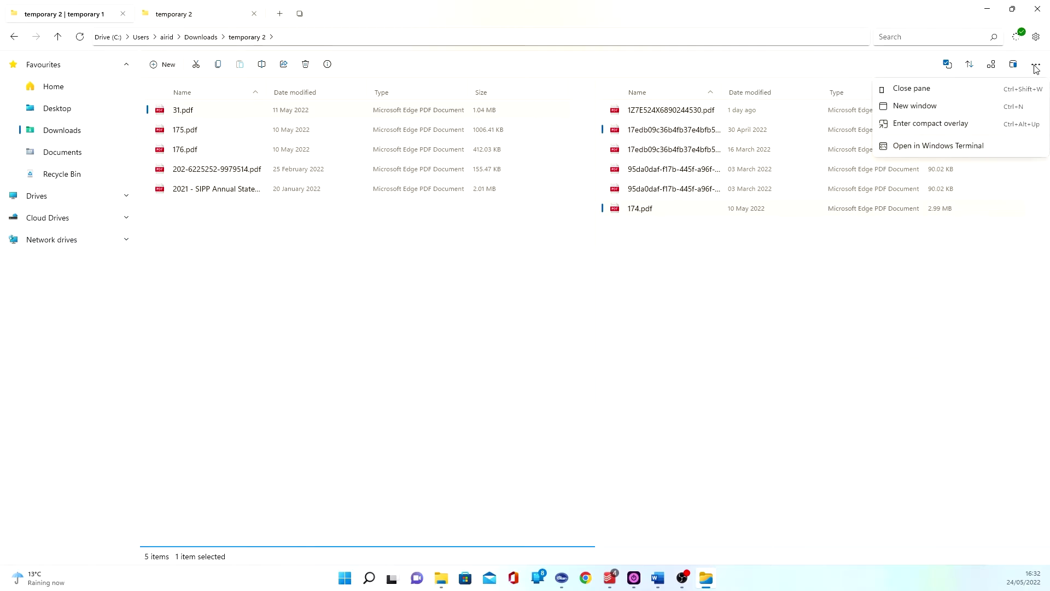
left_click(909, 91)
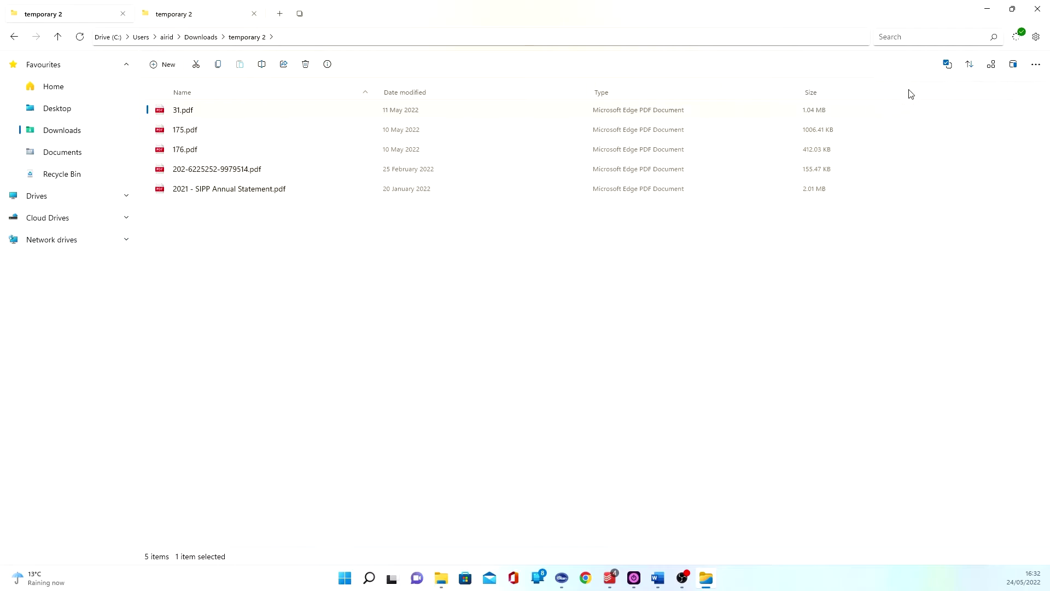
left_click(946, 66)
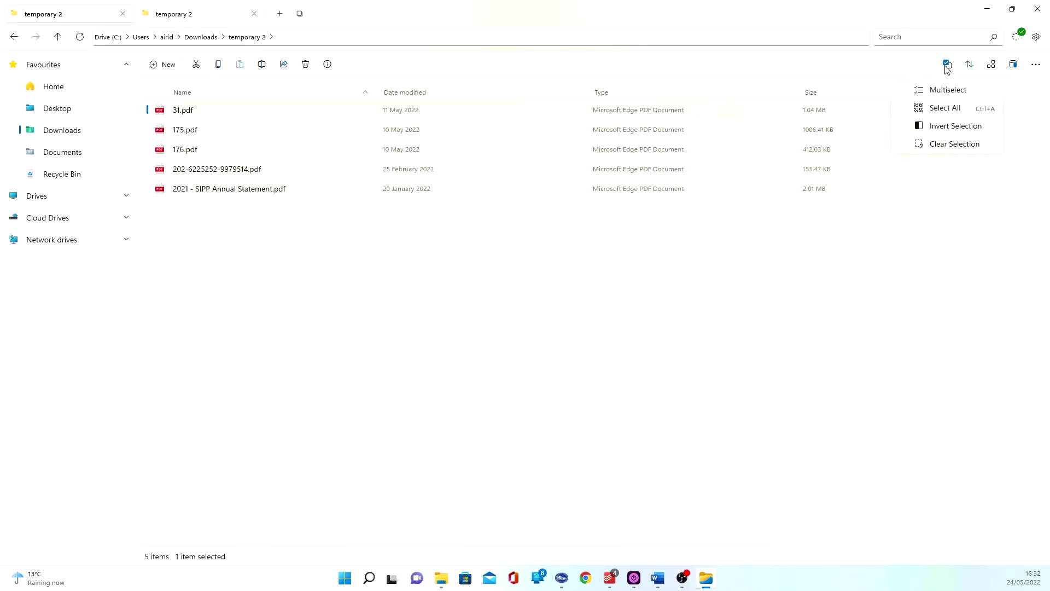
left_click(950, 89)
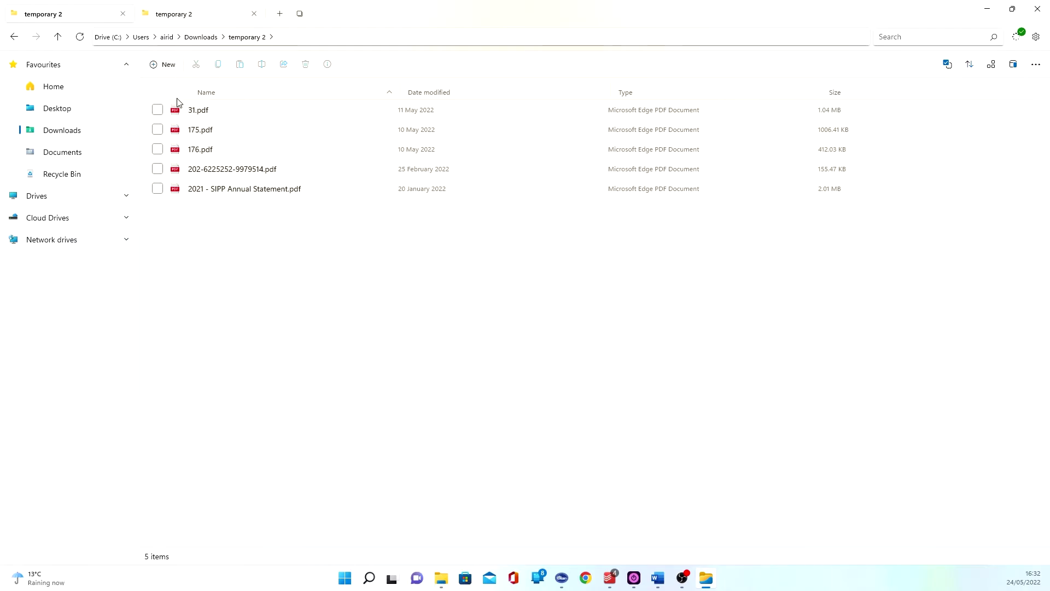
left_click(157, 129)
left_click(157, 169)
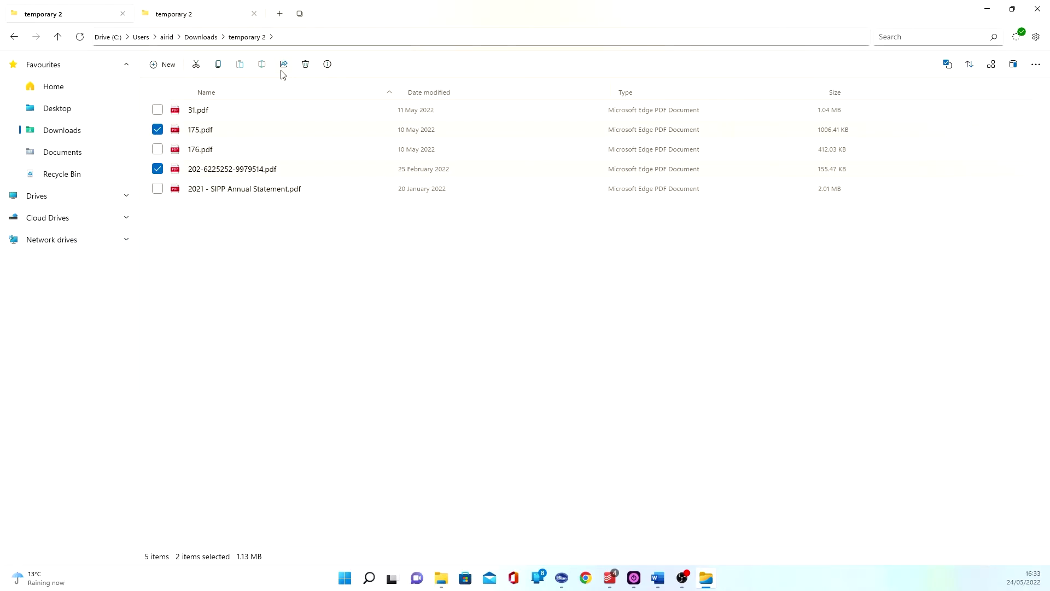
left_click(306, 69)
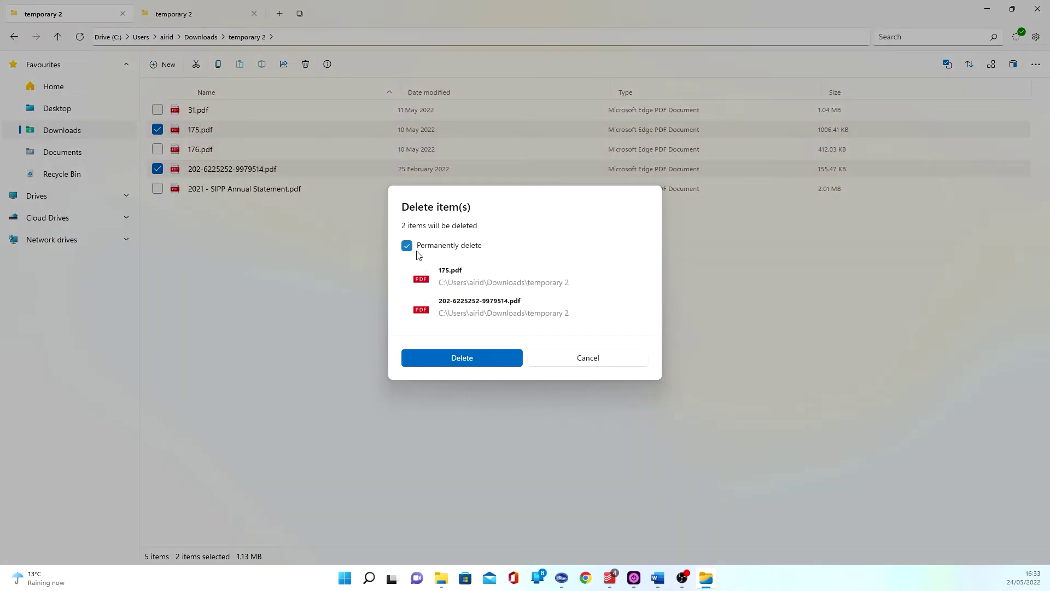
left_click(415, 245)
left_click(475, 366)
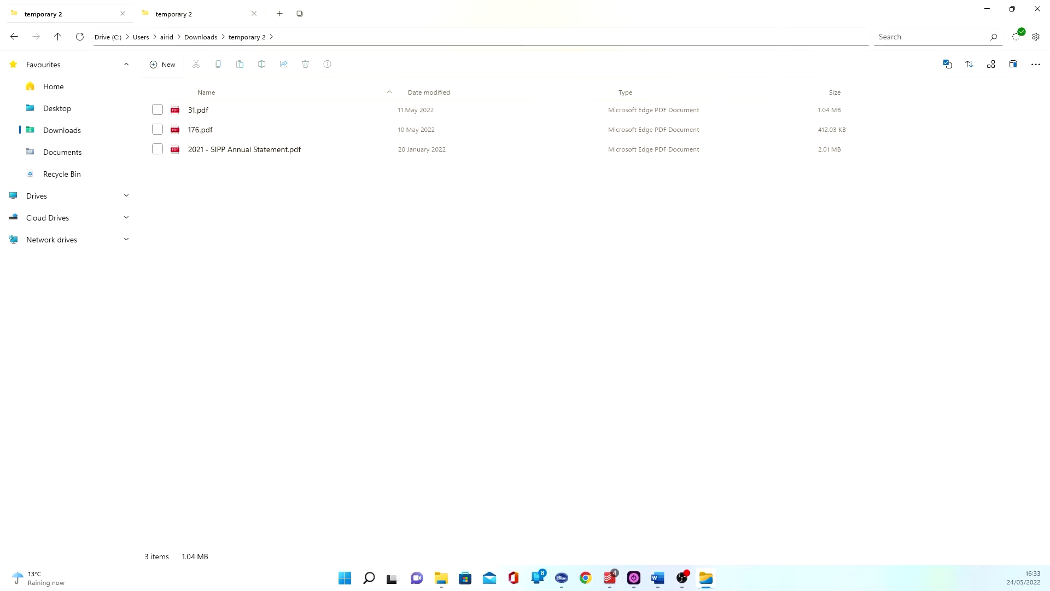
left_click(992, 70)
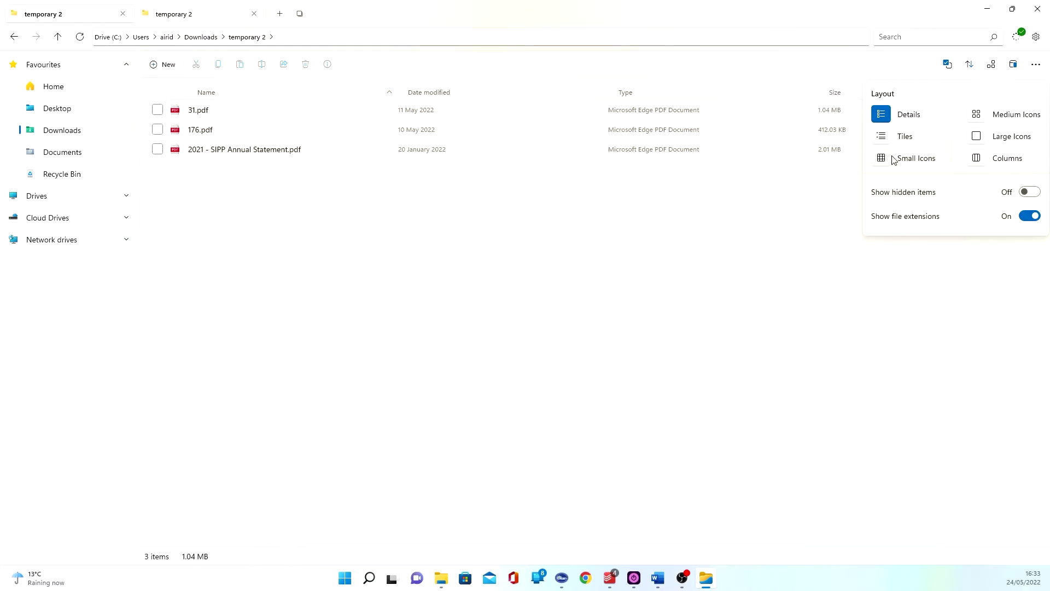
left_click(906, 143)
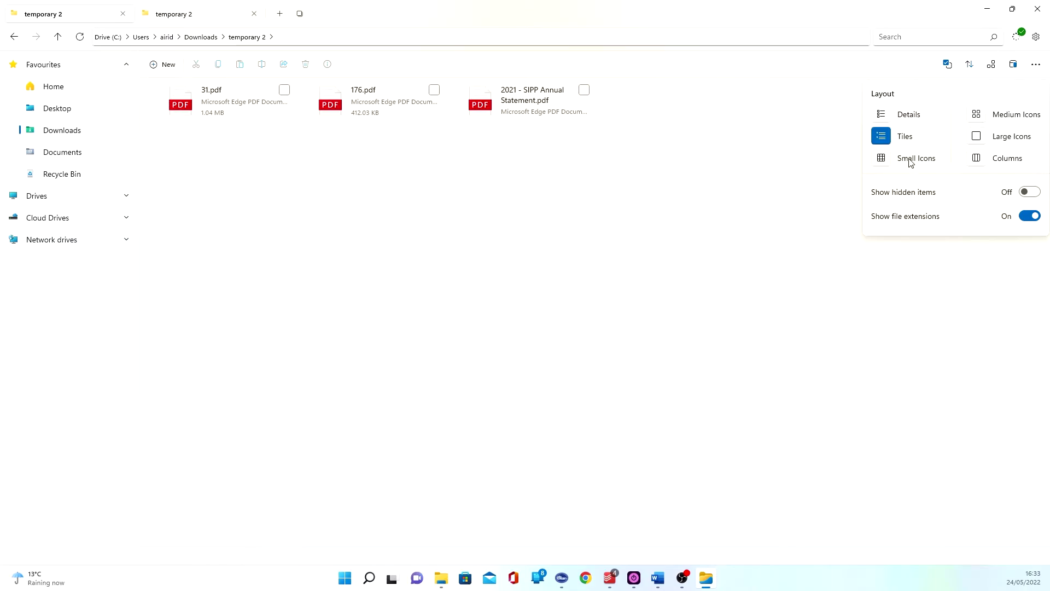
left_click(909, 159)
left_click(997, 115)
left_click(909, 115)
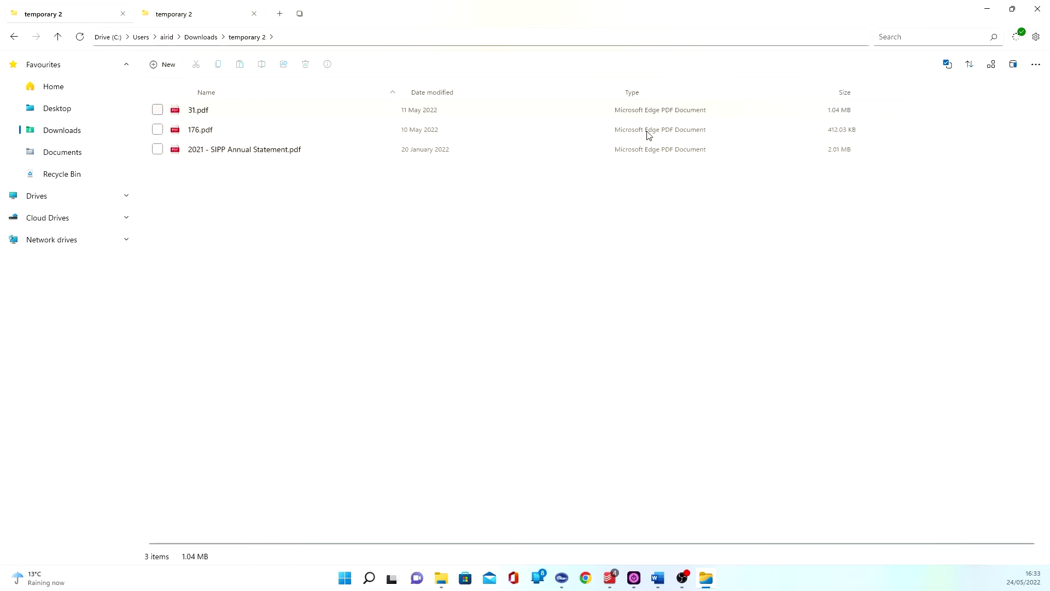
left_click(1014, 65)
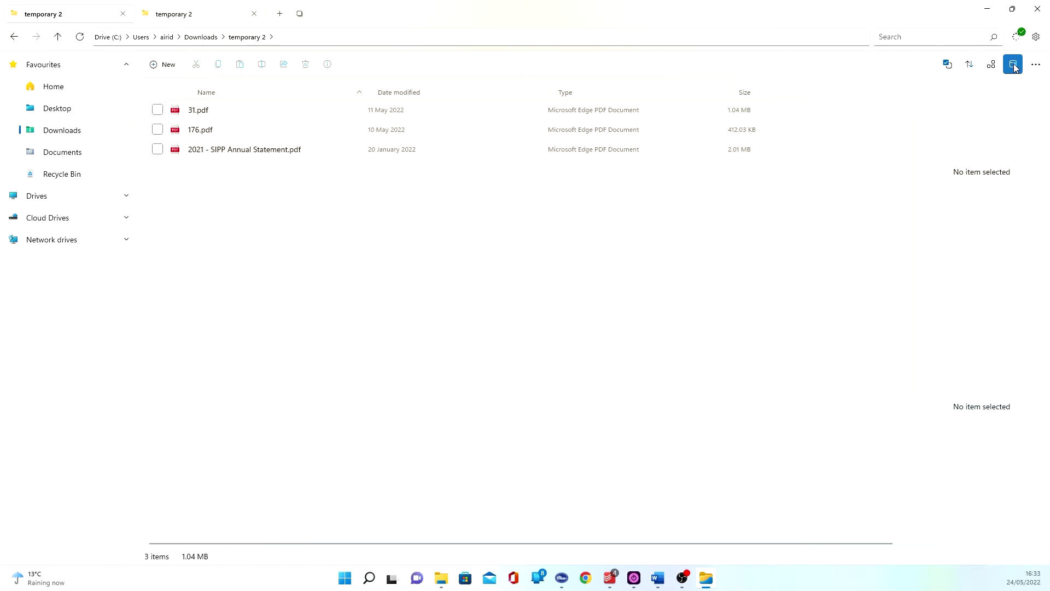
left_click(272, 113)
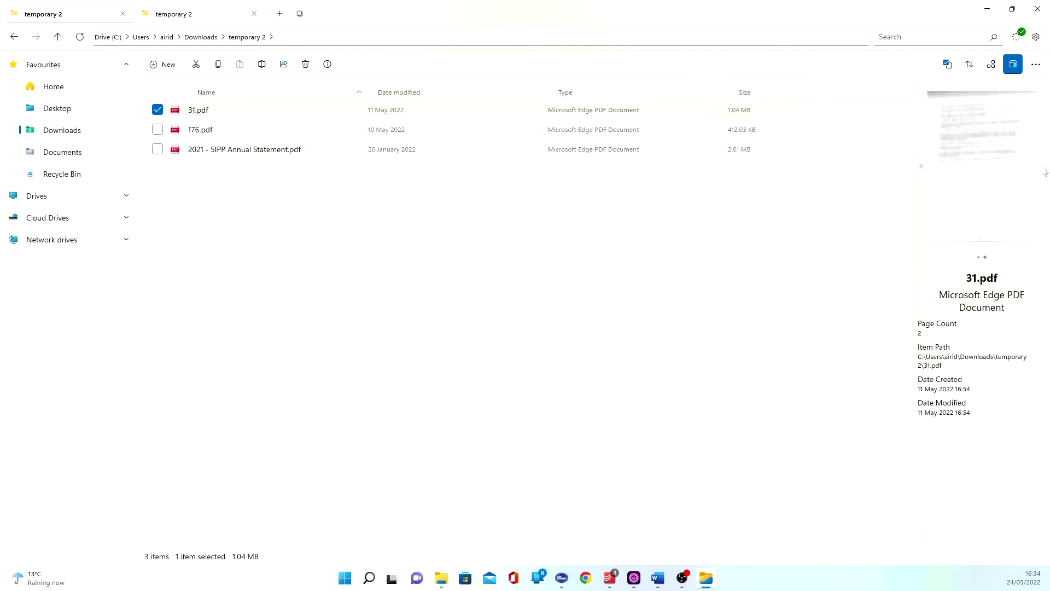
left_click(1012, 64)
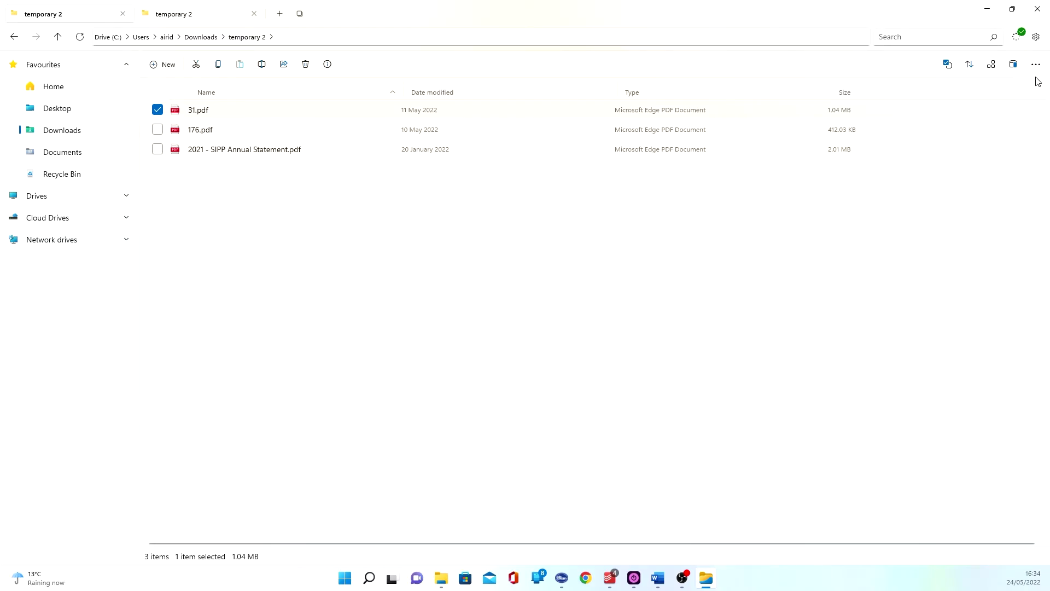
left_click(1035, 64)
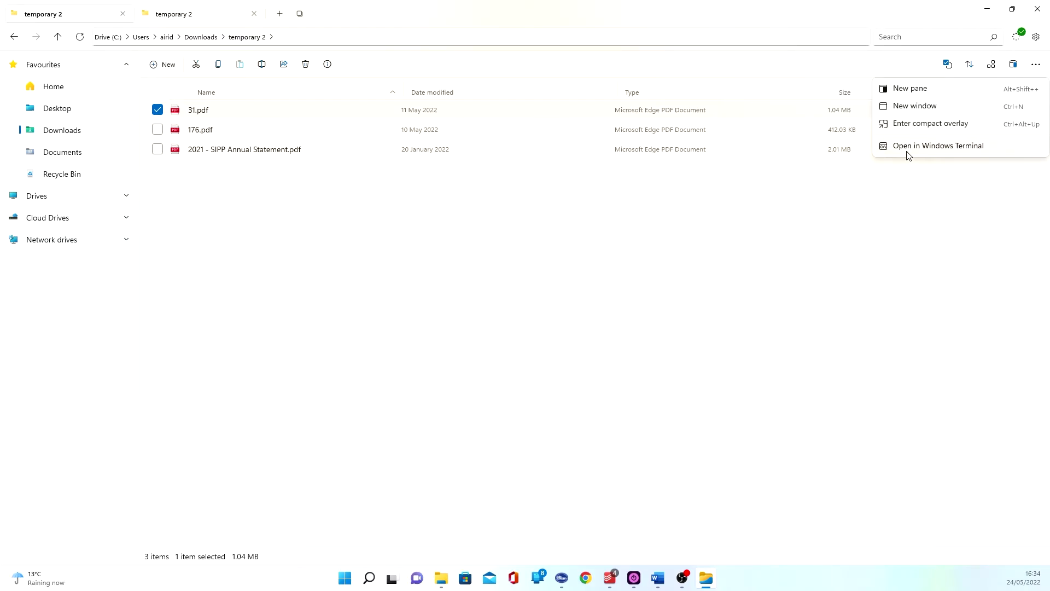
left_click(930, 145)
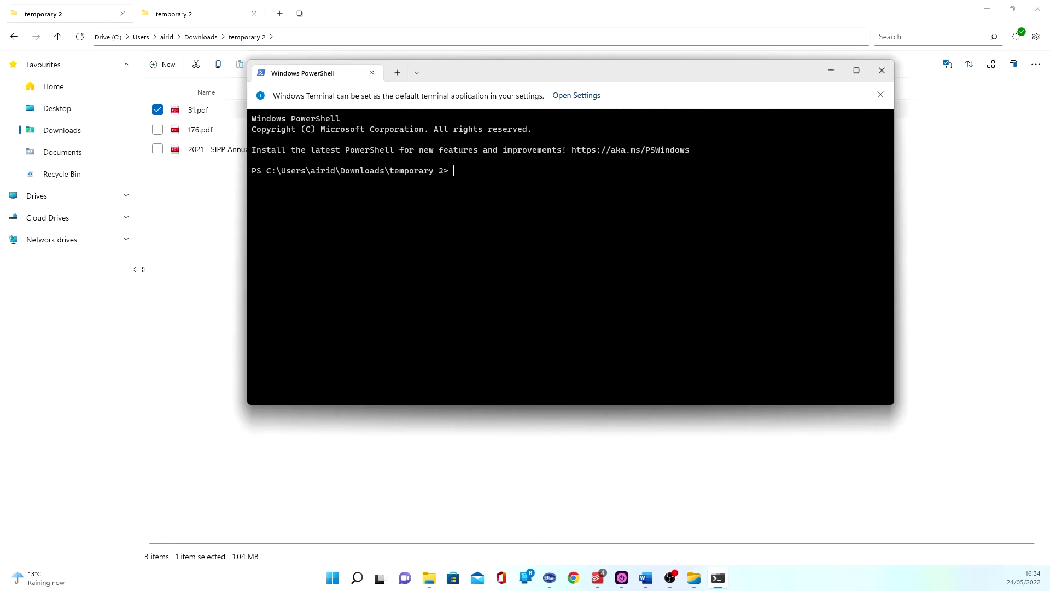
key("alt+F4")
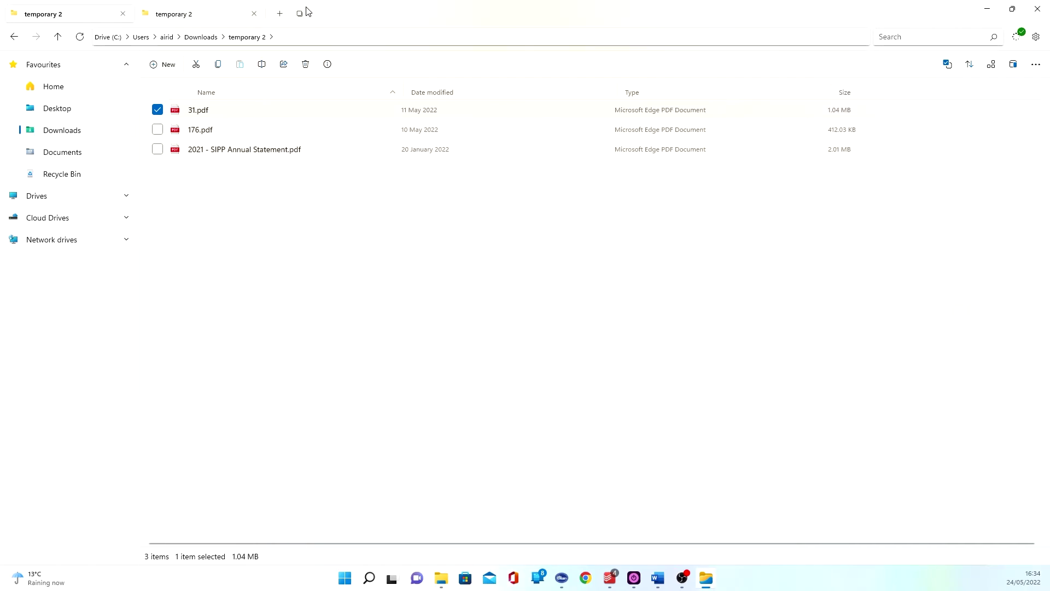
Step: Open extra Home tabs, then close the extra Home tab and the first temporary 2 tab
double_click(280, 14)
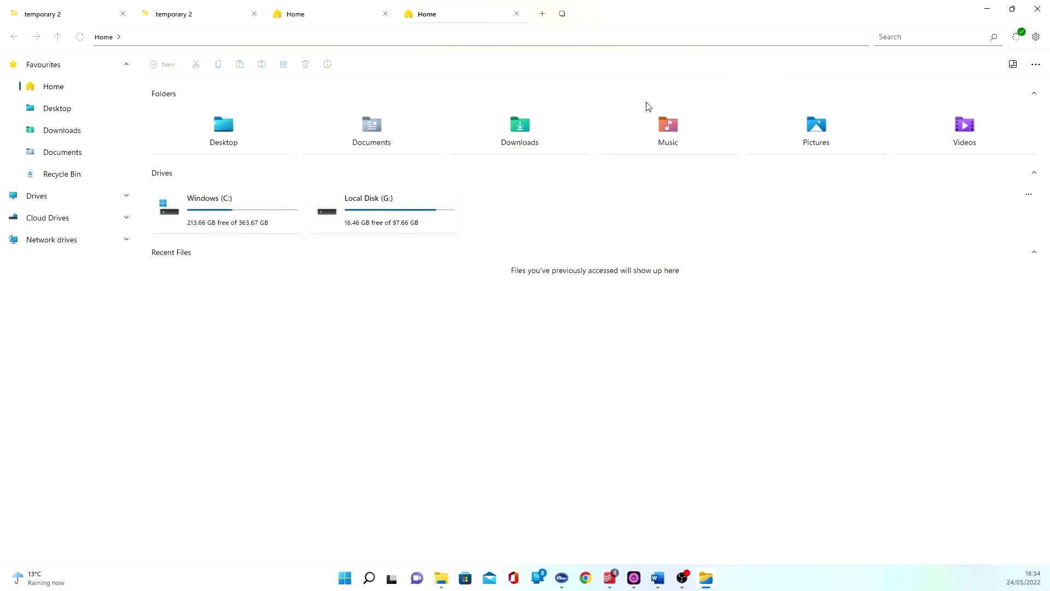
left_click(562, 14)
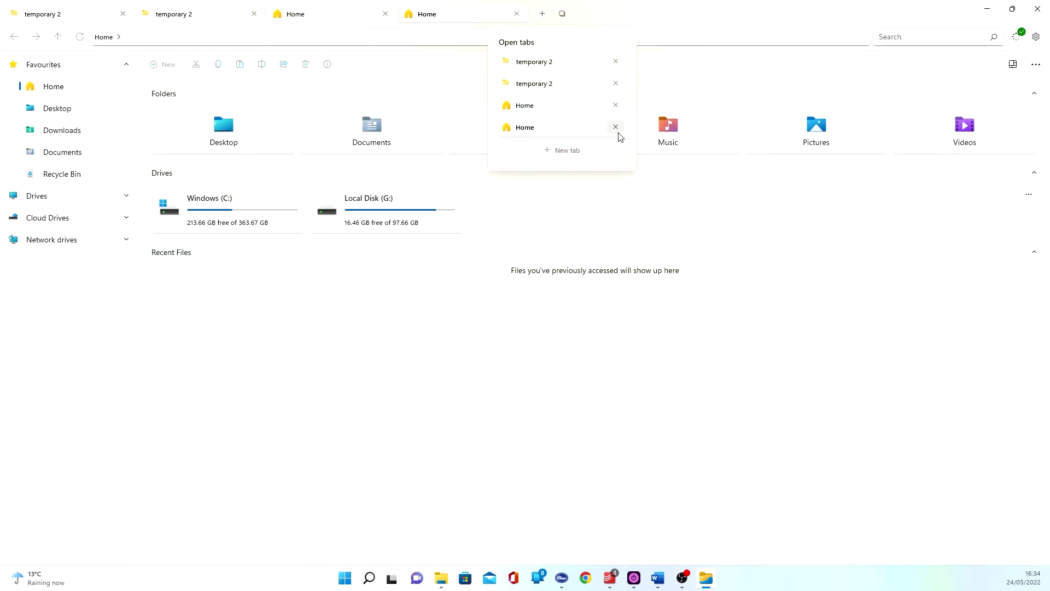
left_click(616, 105)
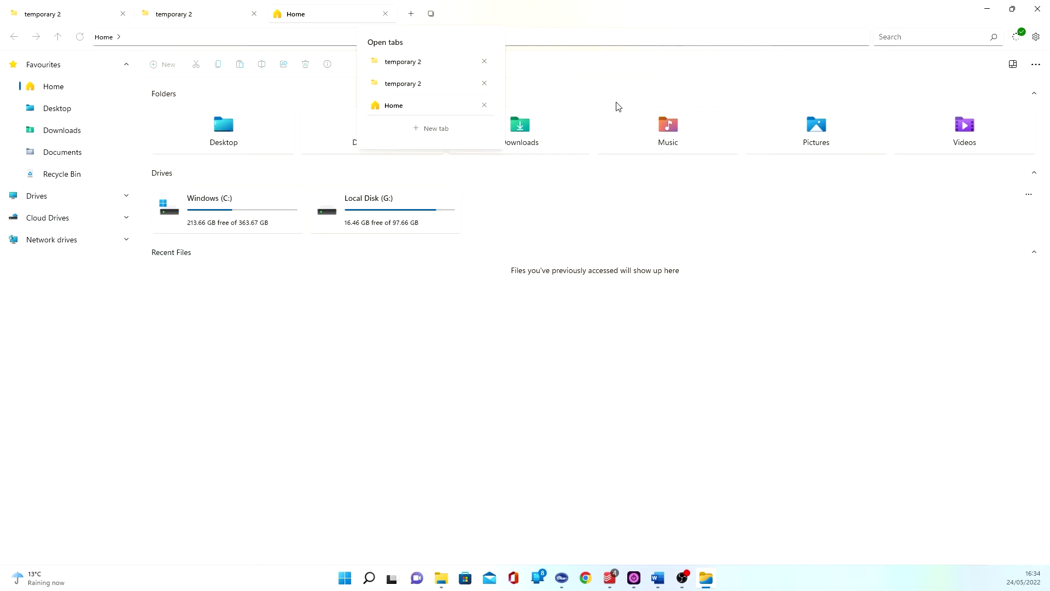
left_click(484, 62)
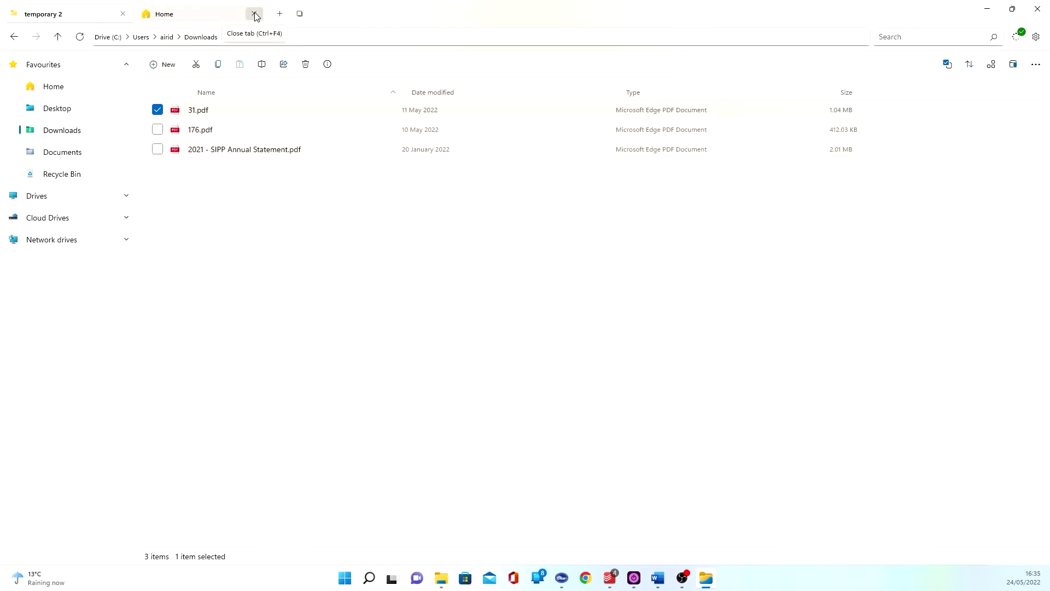
Step: Switch the colour mode to Light, Dark, then Default, and apply the Dracula custom theme
key("ctrl+comma")
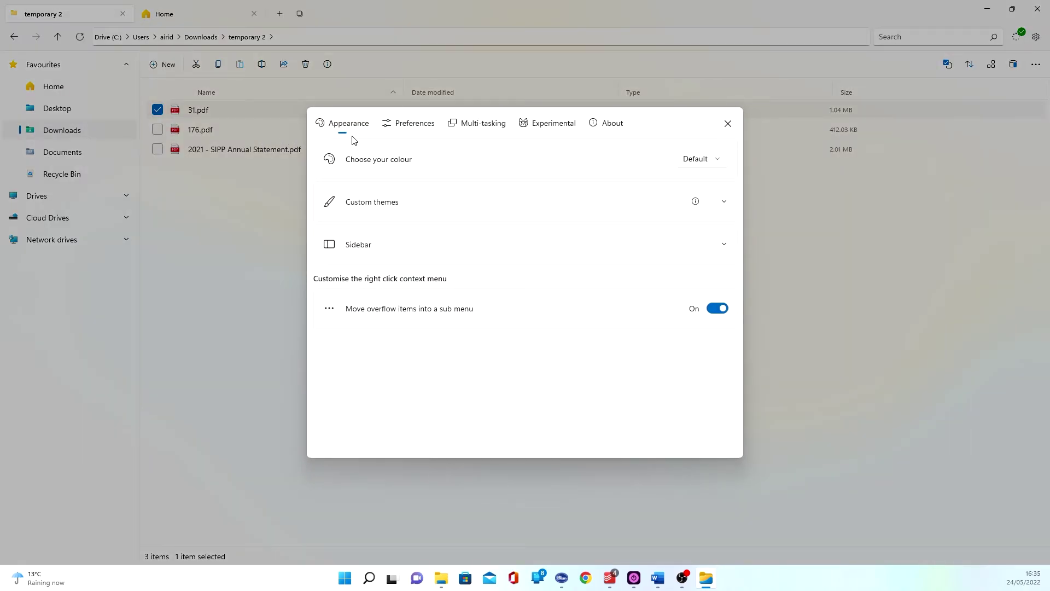
left_click(710, 161)
left_click(710, 182)
left_click(711, 162)
left_click(710, 180)
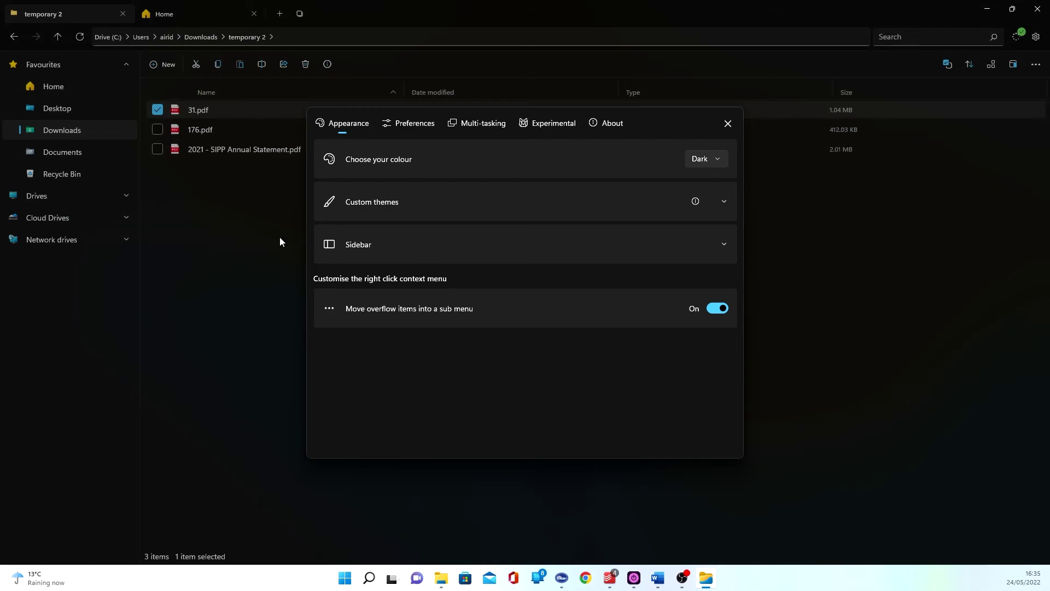
left_click(710, 167)
left_click(712, 127)
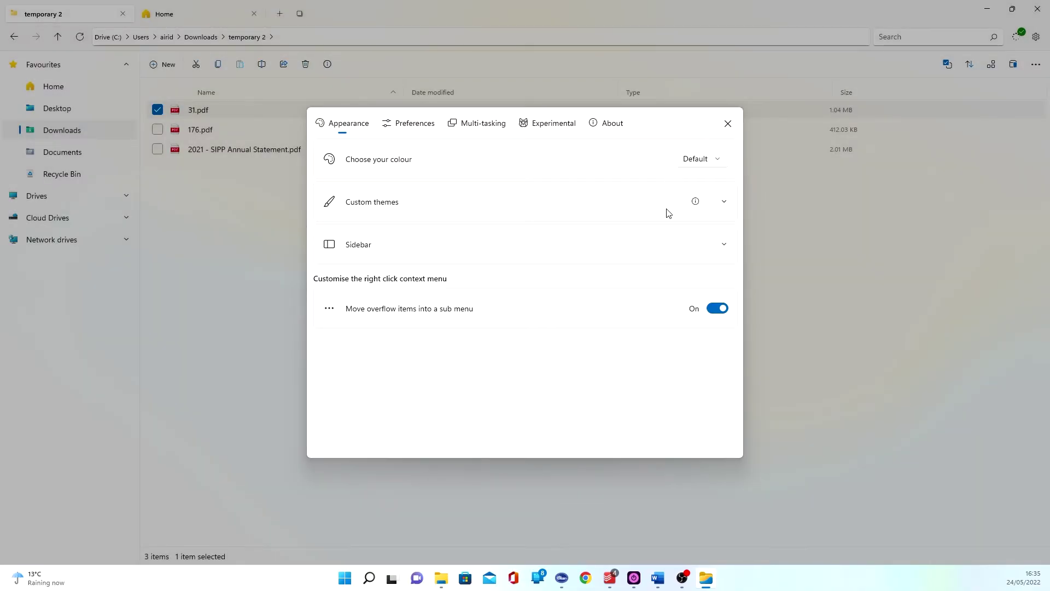
left_click(719, 209)
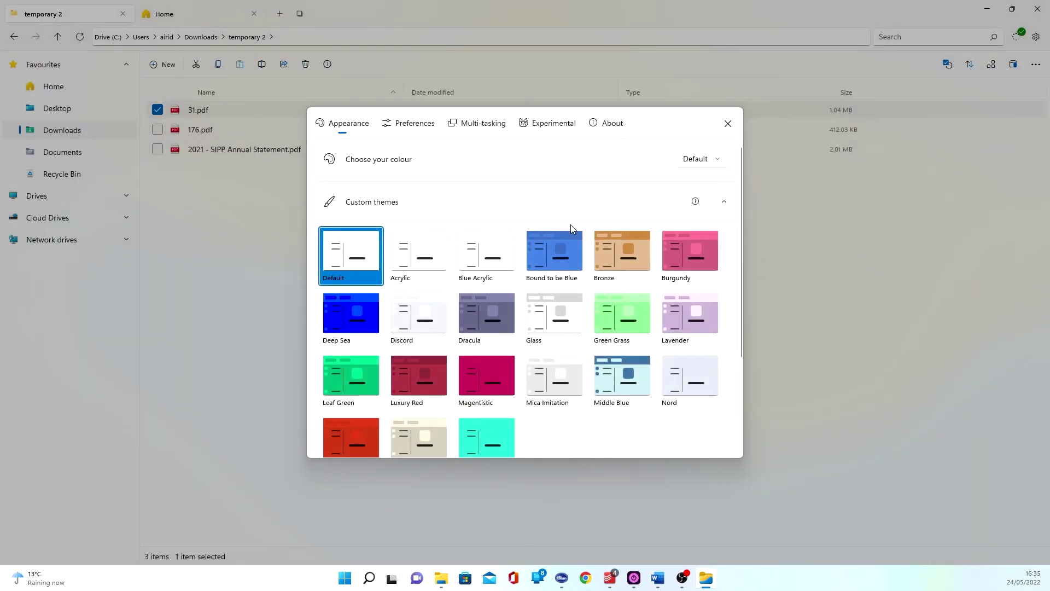
left_click(488, 318)
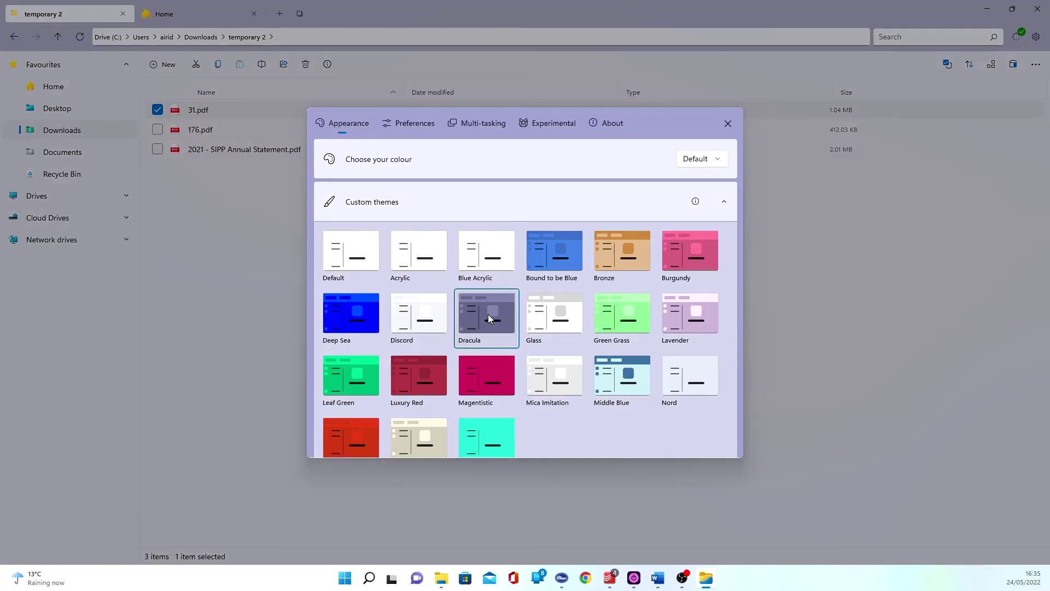
scroll(656, 227, "down", 3)
scroll(656, 227, "down", 4)
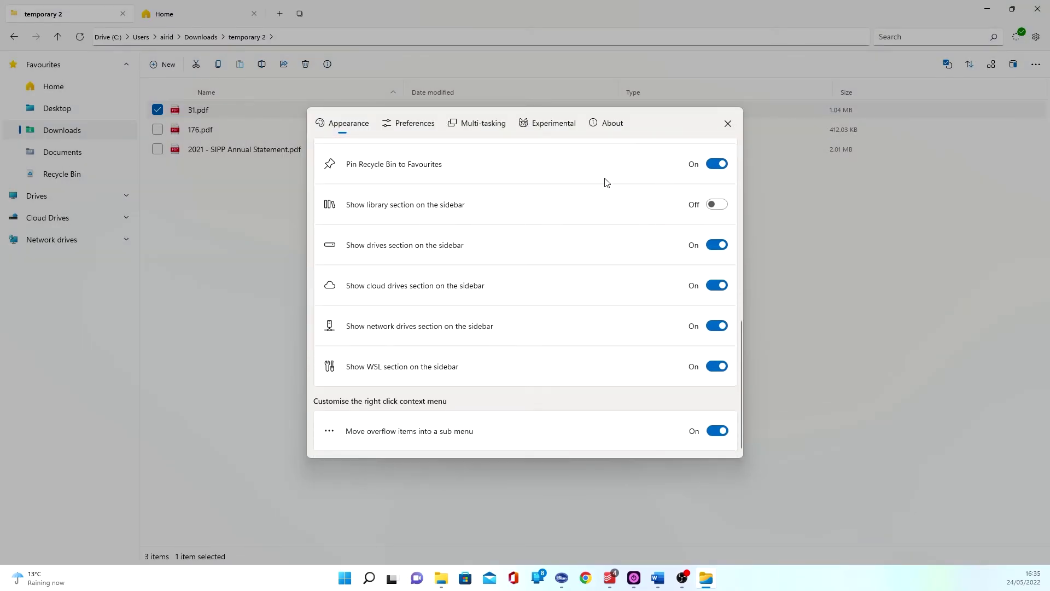
scroll(617, 298, "up", 5)
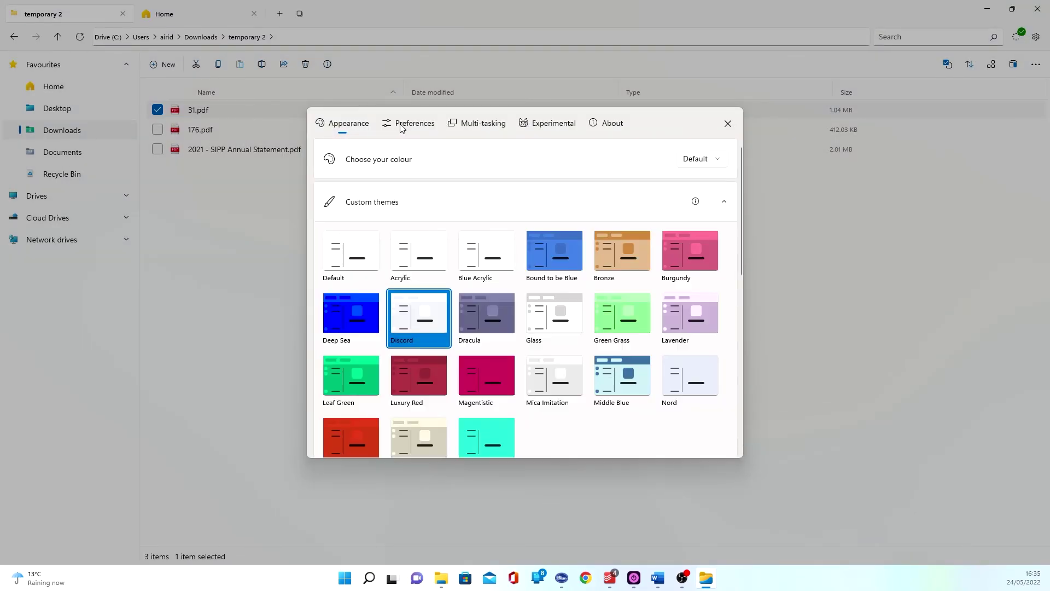
Step: View the Preferences, Multi-tasking, Experimental and About settings pages one after another
left_click(408, 126)
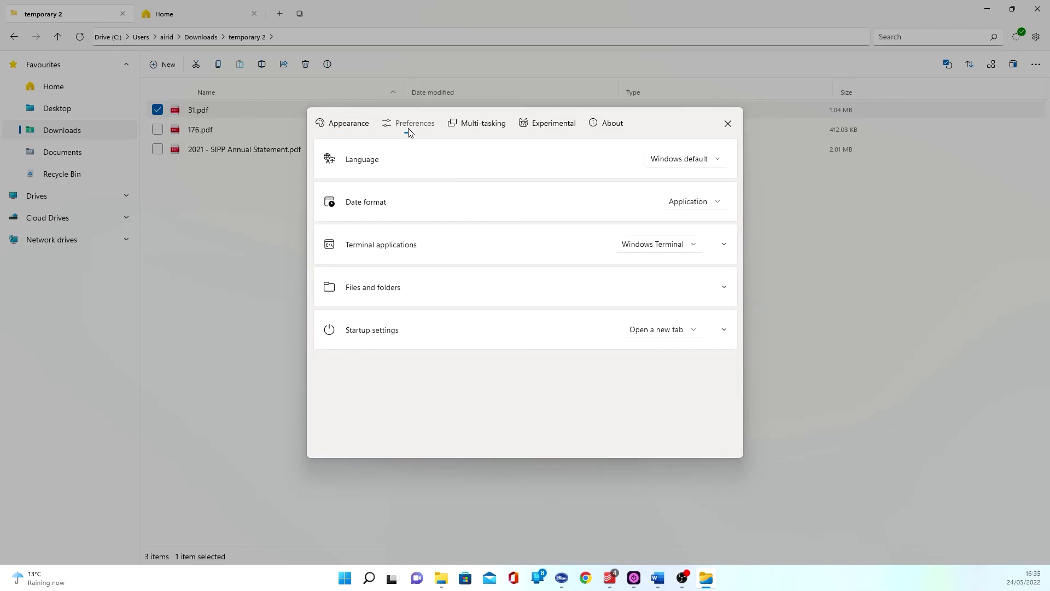
left_click(485, 124)
left_click(549, 126)
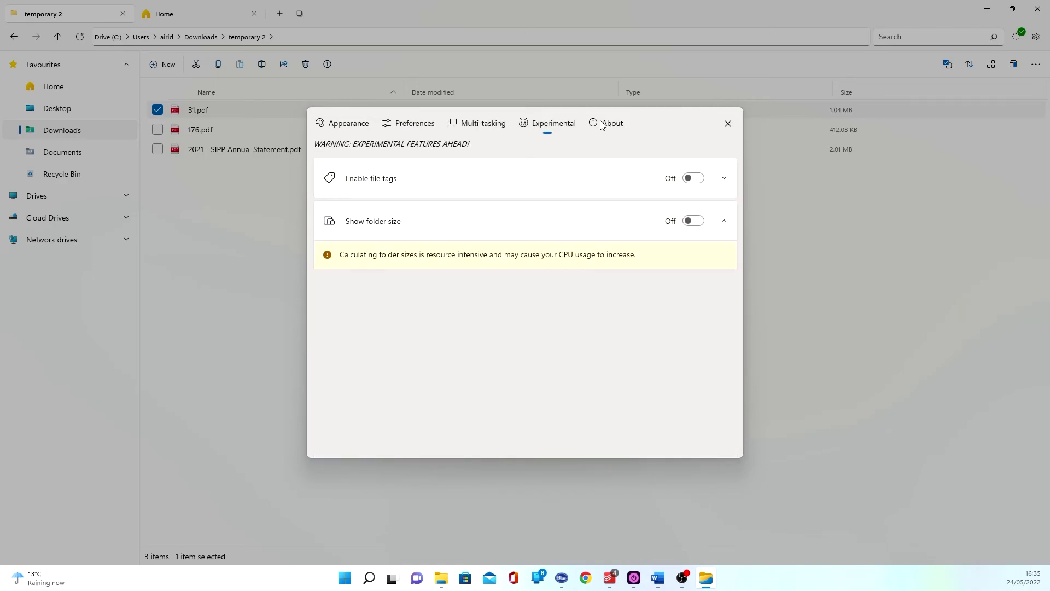
left_click(607, 123)
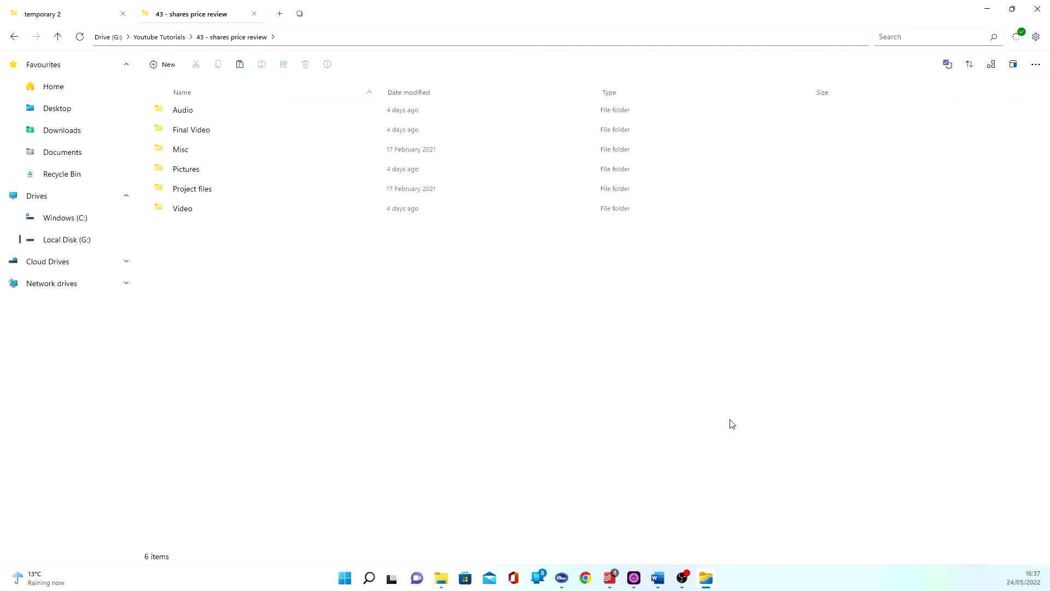
Step: Pin the Files App icon to the Windows taskbar from its taskbar shortcut menu
right_click(708, 576)
left_click(693, 533)
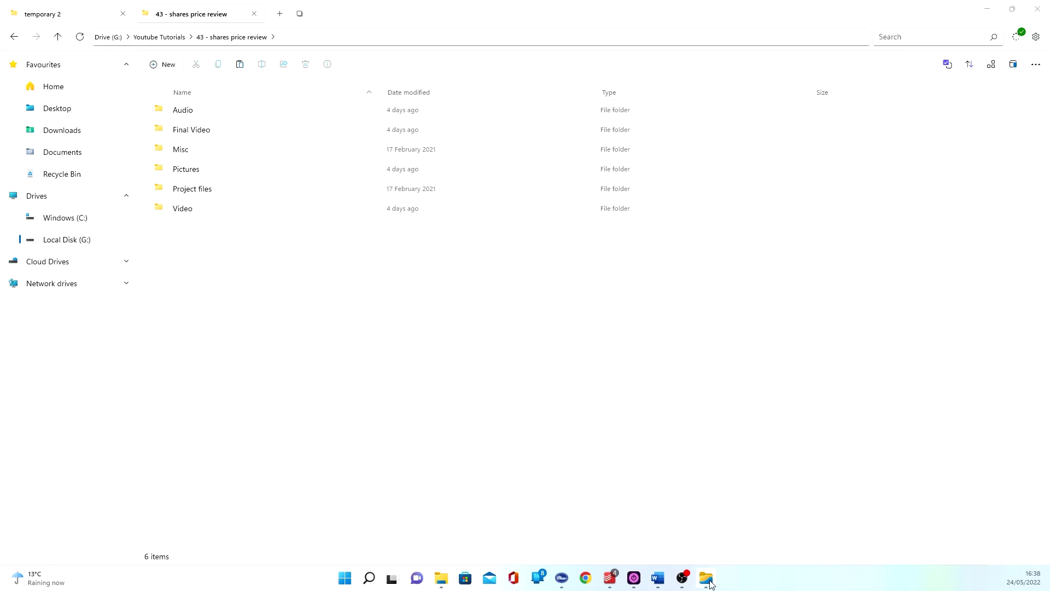